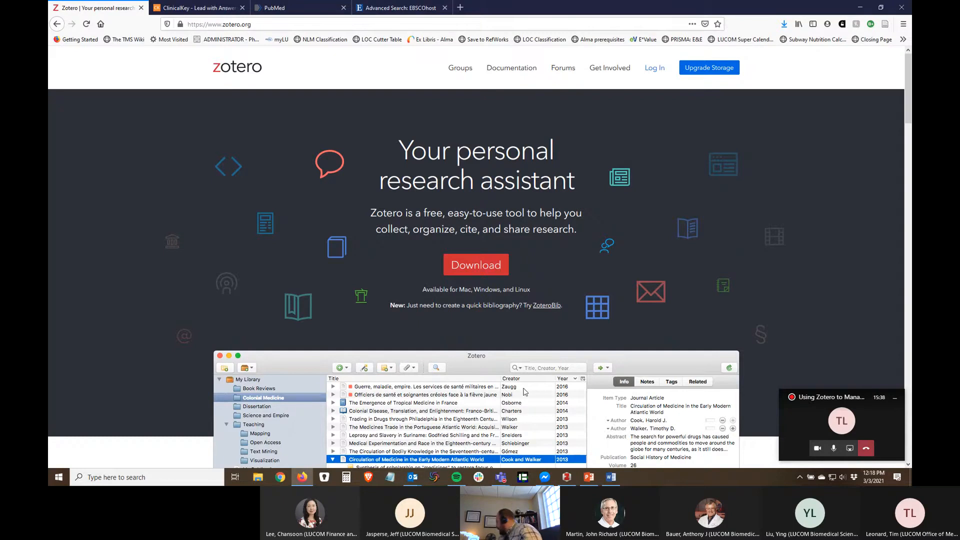
Step: Switch to Zotero and open its add-ons manager to review the installed word processor integrations
click(567, 478)
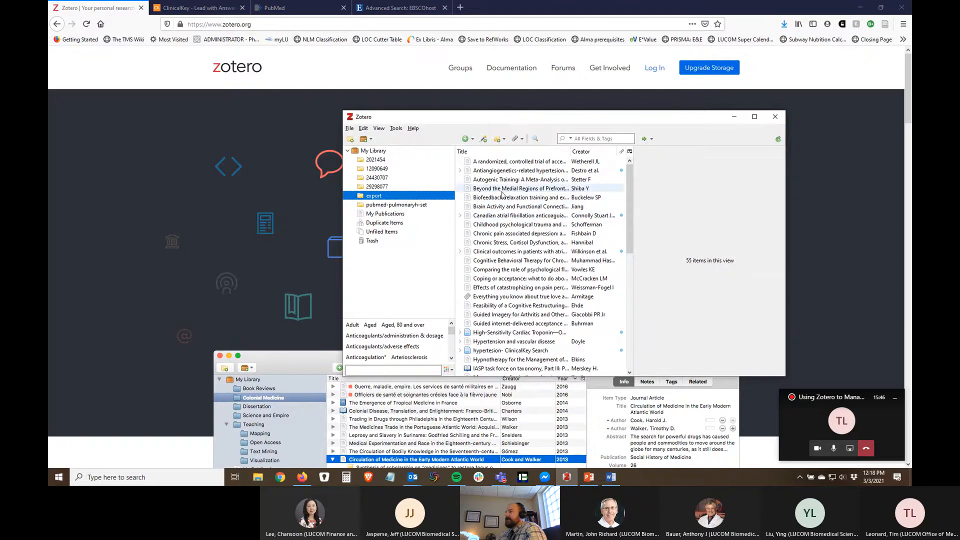
click(396, 132)
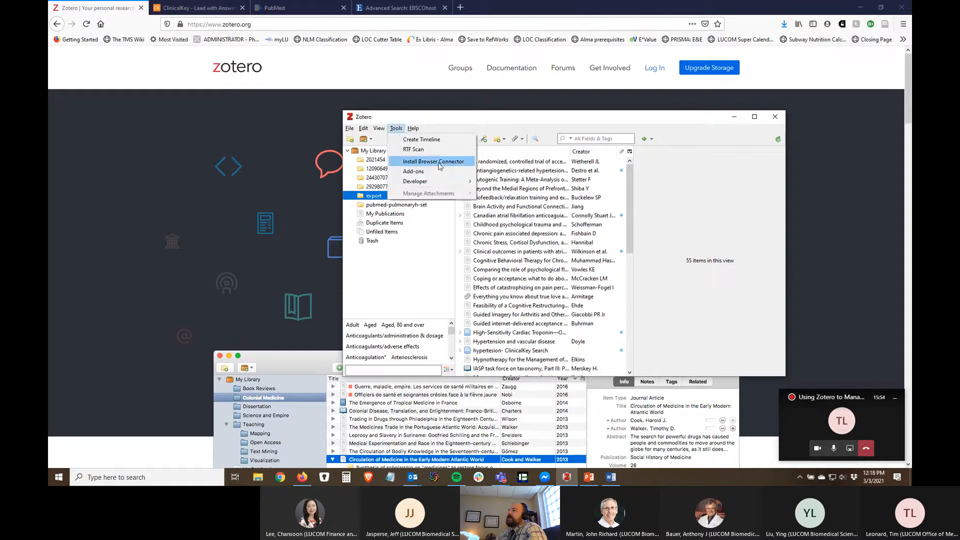
click(427, 173)
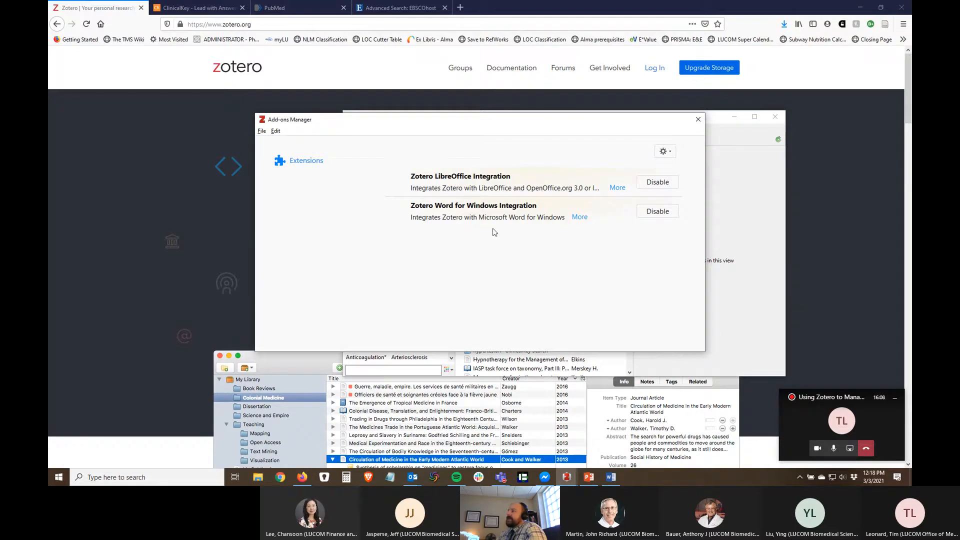
Step: Switch to Word to view its Zotero citation tools, then return to Zotero and close the add-ons manager
click(611, 478)
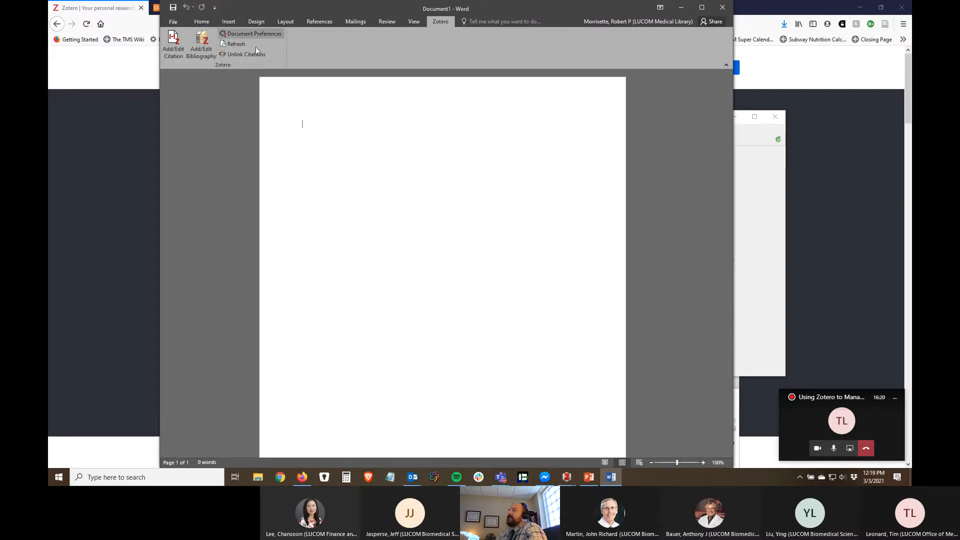
click(683, 7)
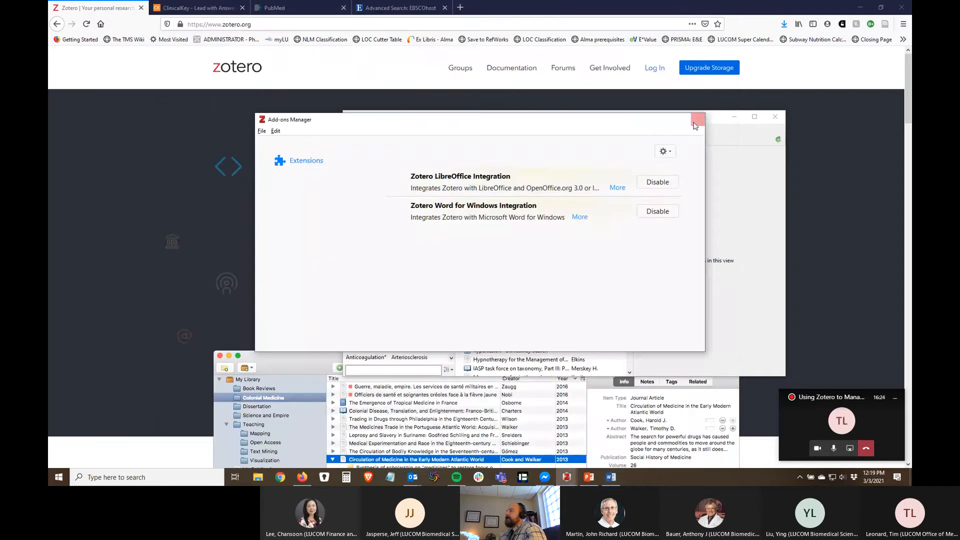
click(695, 122)
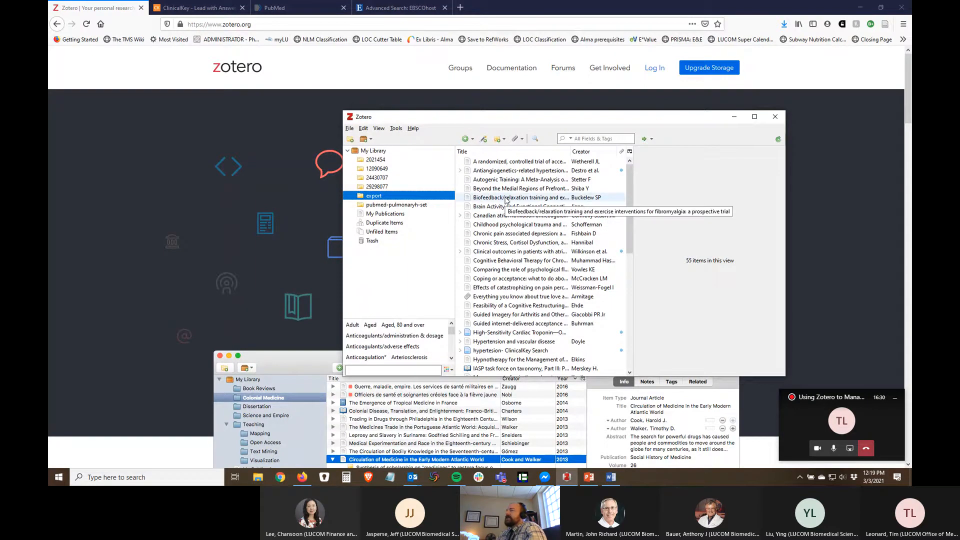
click(396, 129)
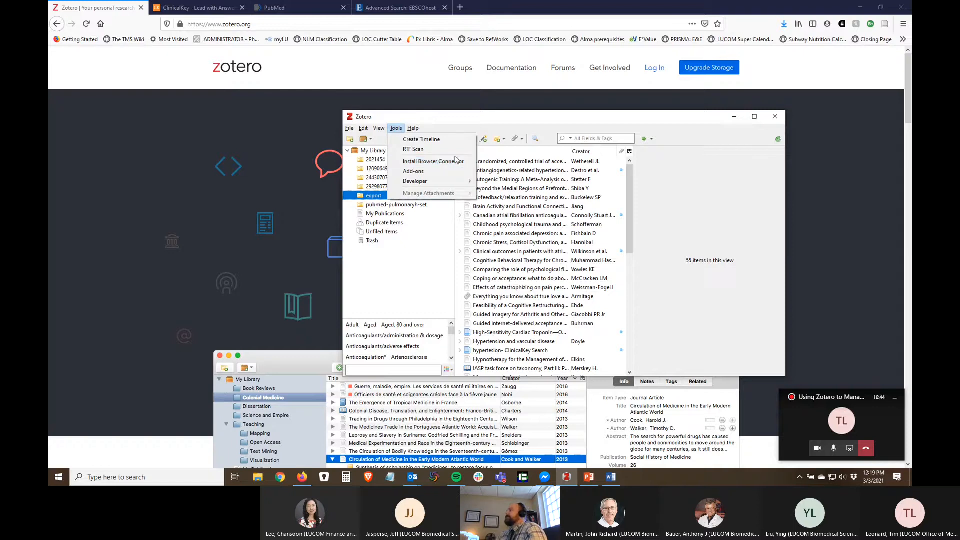
click(516, 123)
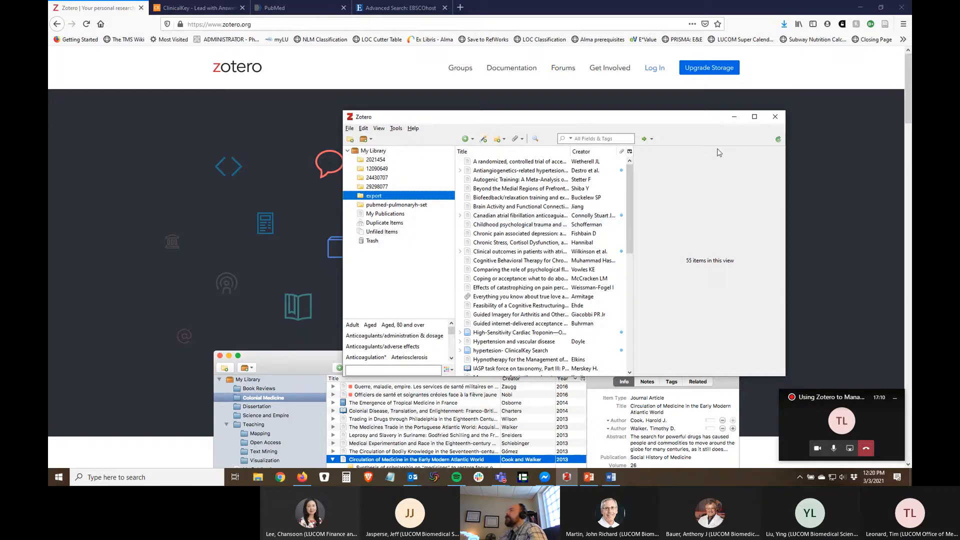
Step: Switch from Zotero to the PubMed page in the browser and search for atrial fibrillation
click(734, 118)
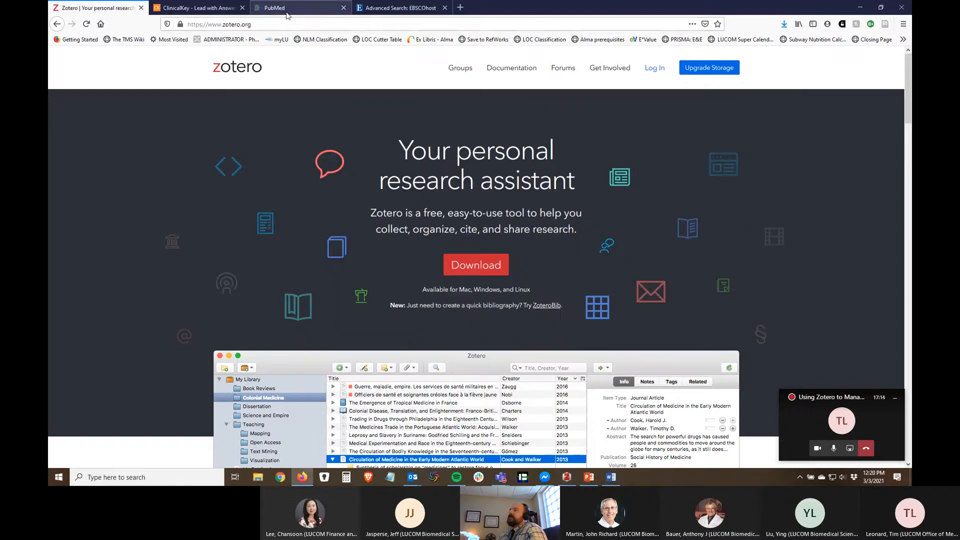
click(288, 8)
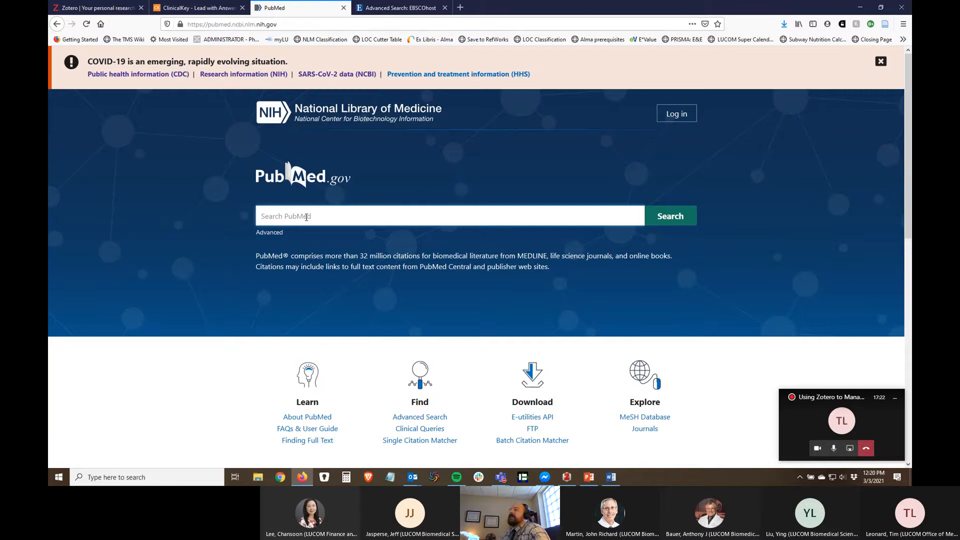
text(atr)
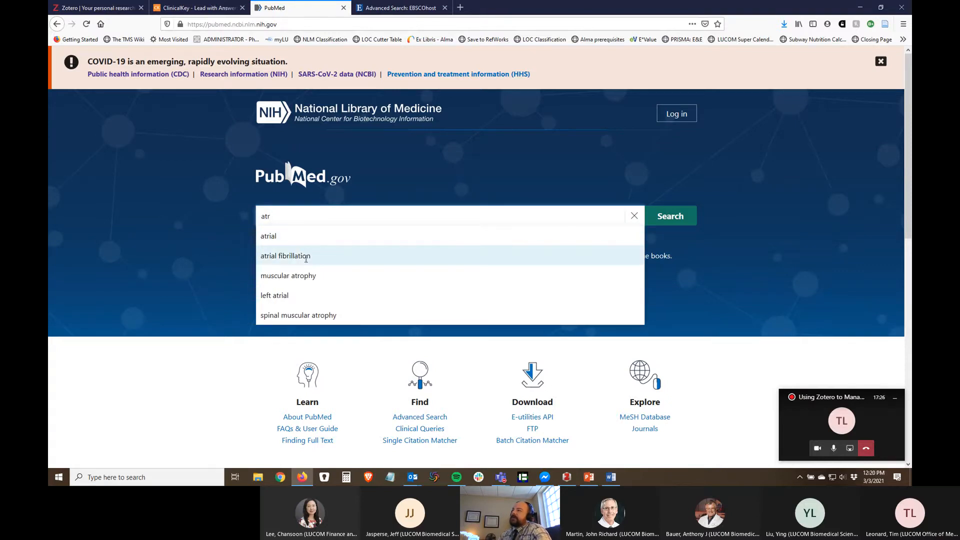
click(285, 256)
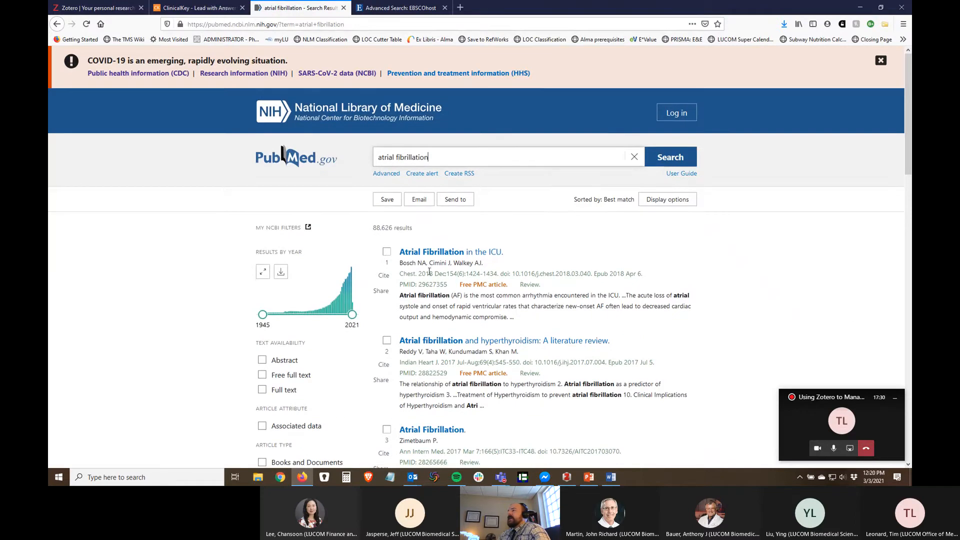
Step: Select the first four articles in the PubMed search results
scroll(421, 245, down, 1)
click(387, 206)
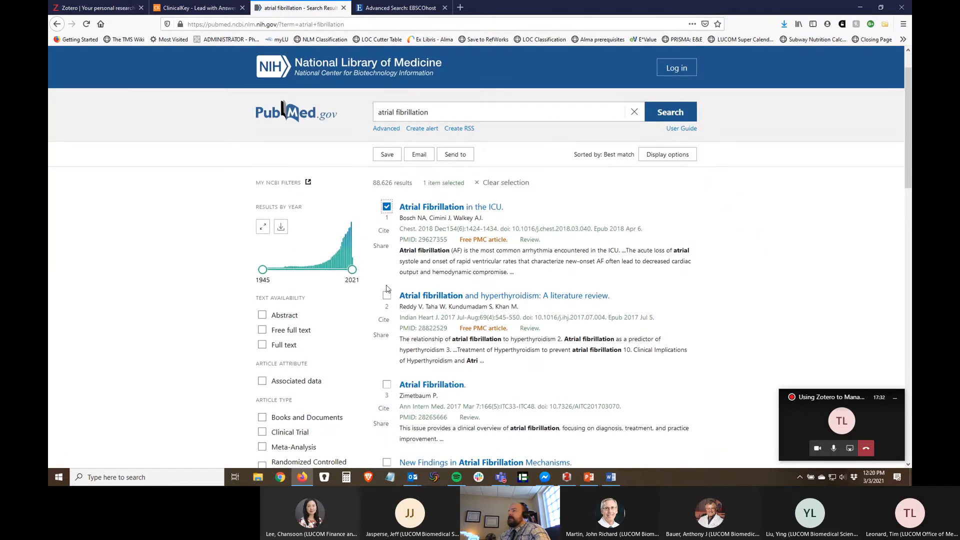
click(386, 296)
click(387, 384)
scroll(396, 389, down, 2)
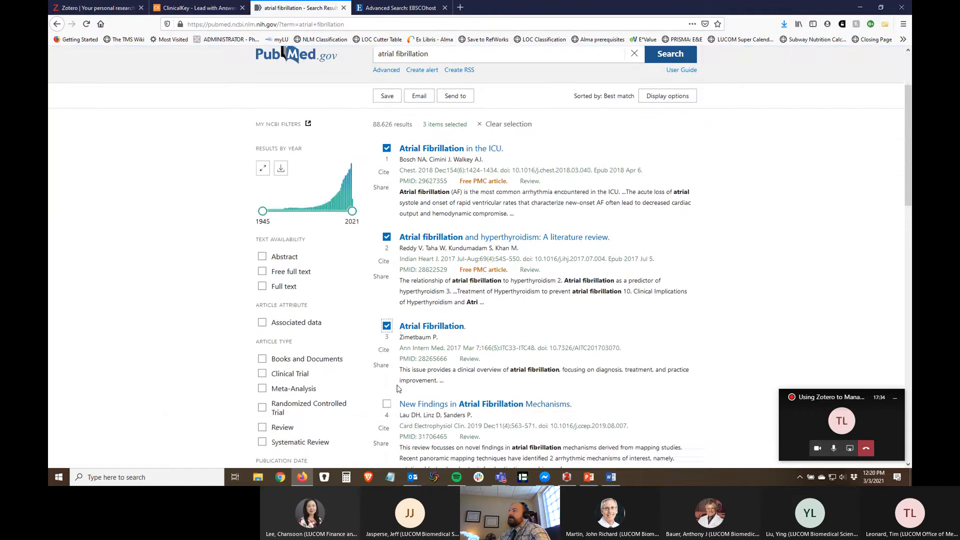
click(387, 371)
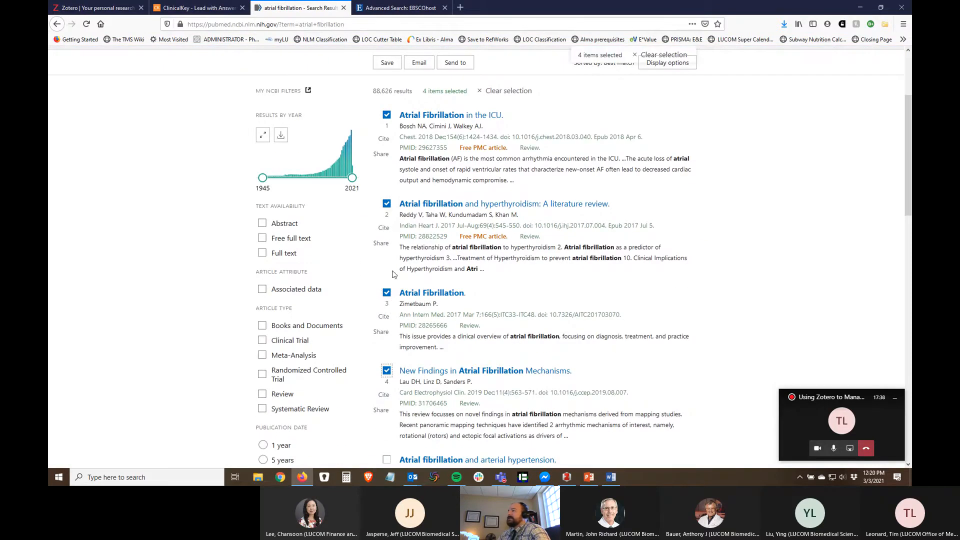
scroll(400, 220, up, 2)
scroll(408, 230, up, 1)
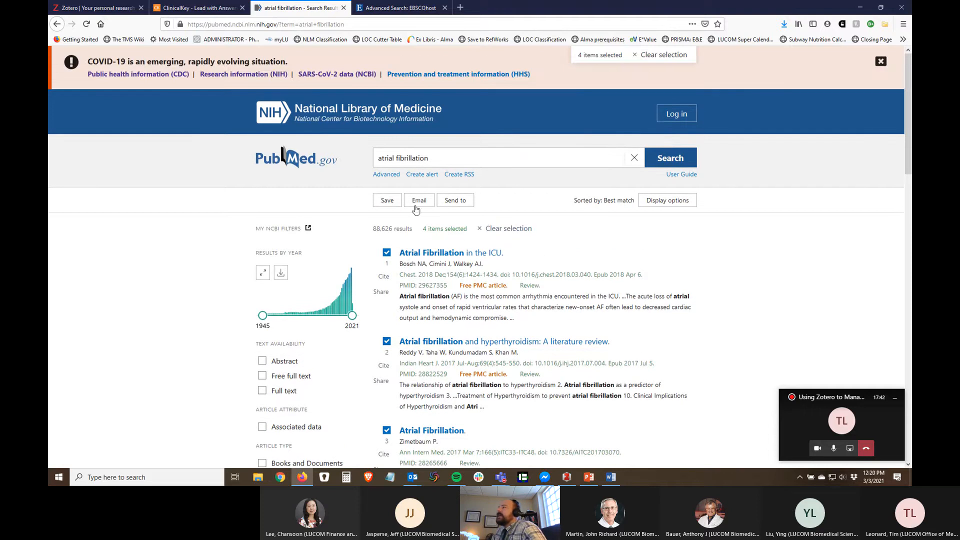
Step: Export the selected articles as a citation manager file, save pubmed-atrialfibr-set.nbib, and check it in the browser's downloads
click(451, 201)
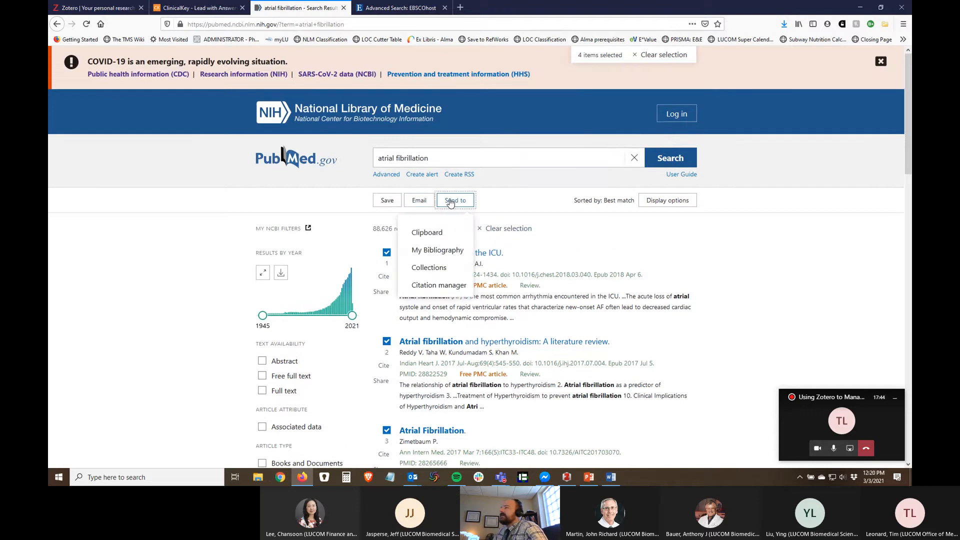
click(435, 289)
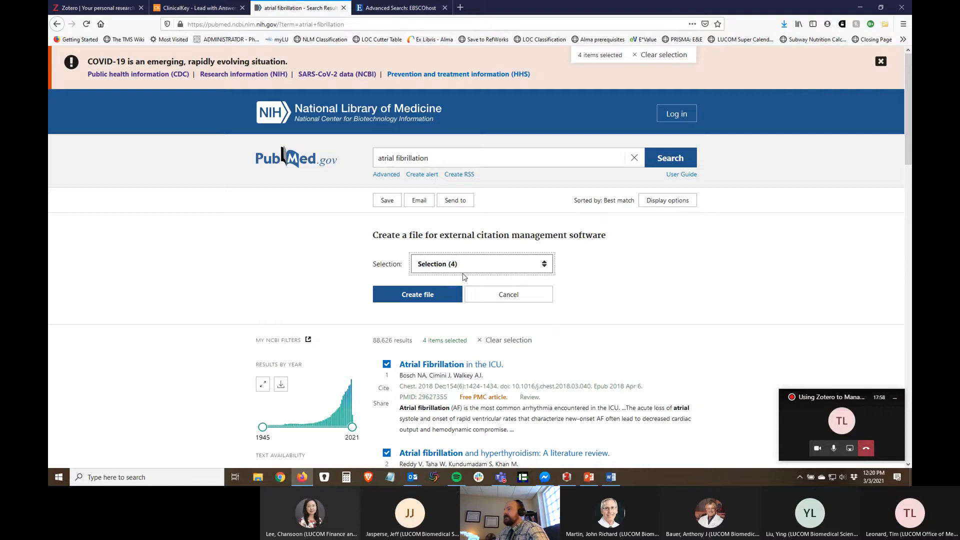
click(425, 295)
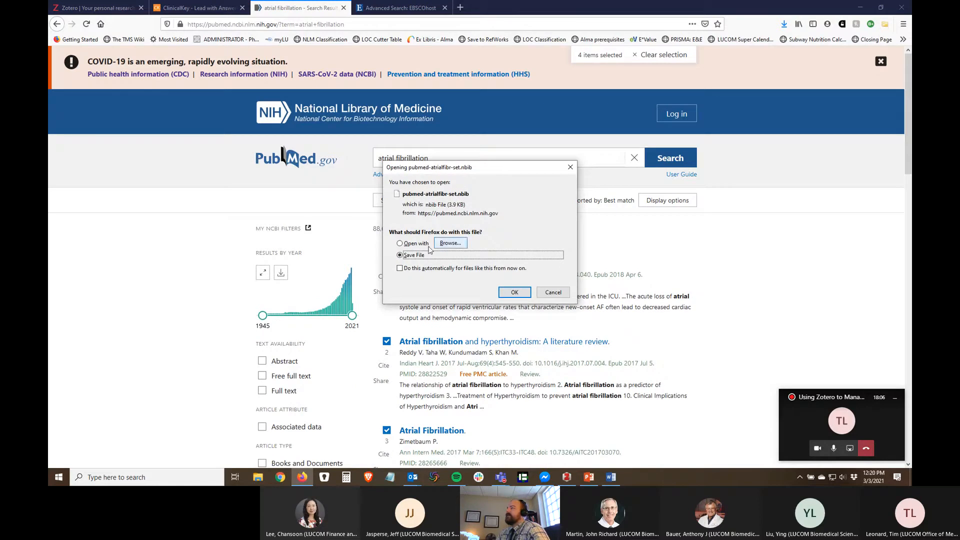
click(516, 292)
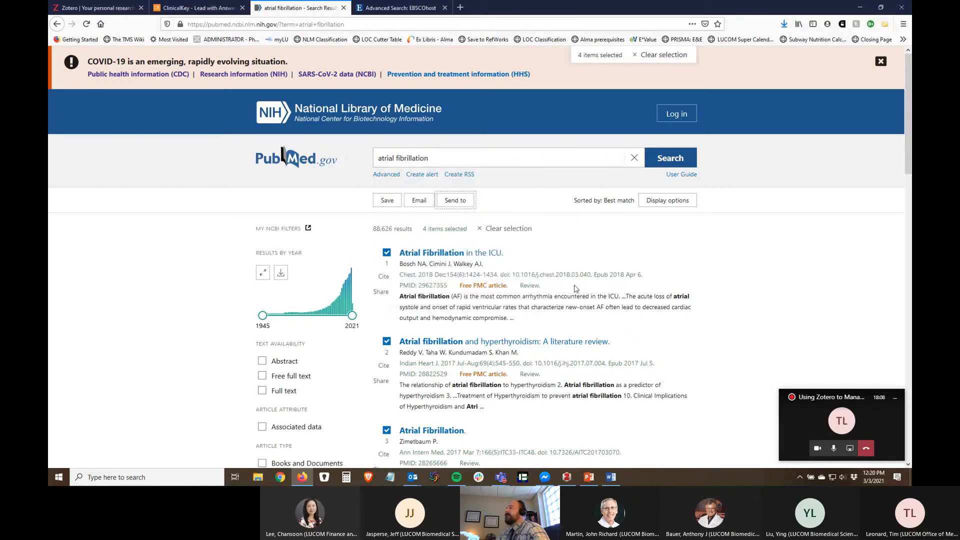
click(783, 26)
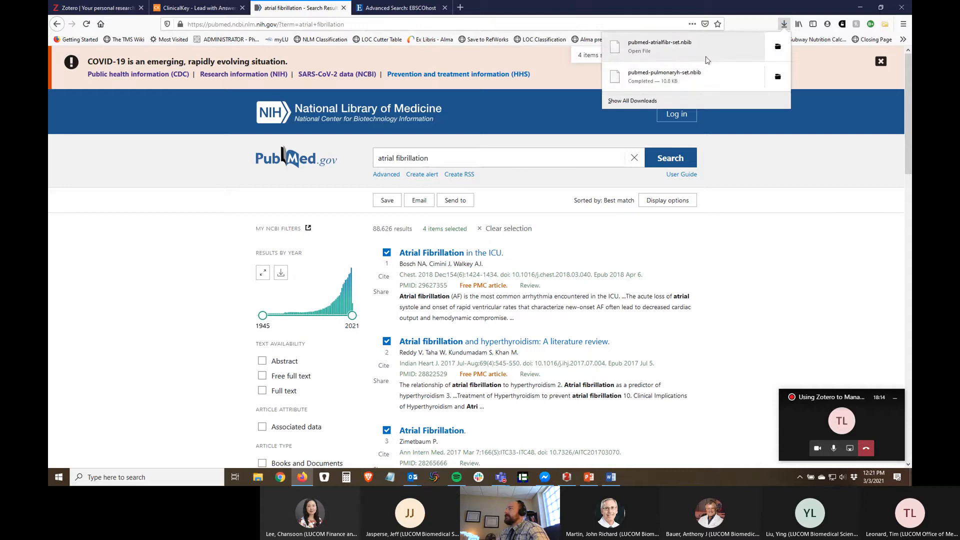
click(750, 246)
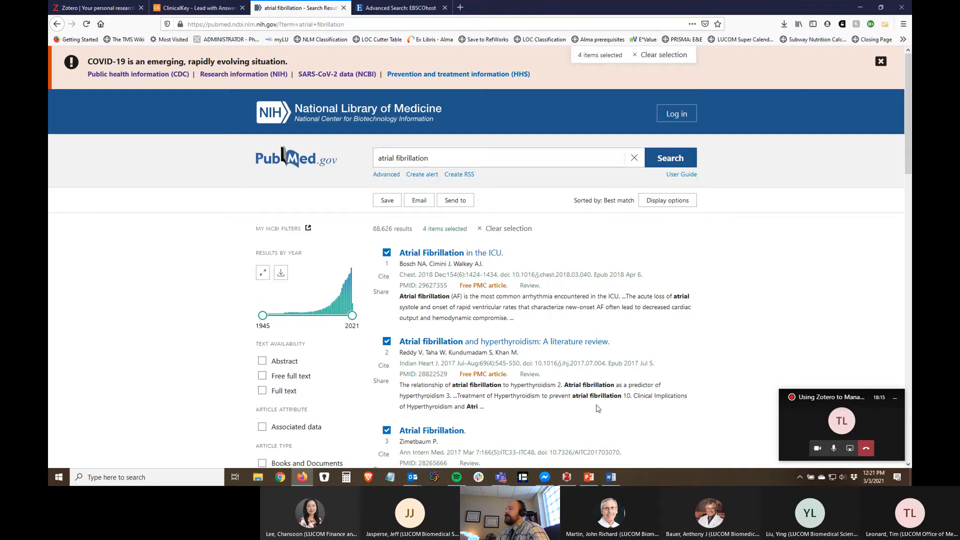
Step: Switch to Zotero and import pubmed-atrialfibr-set.nbib from Downloads into a new collection, copying files to the Zotero storage folder
click(567, 478)
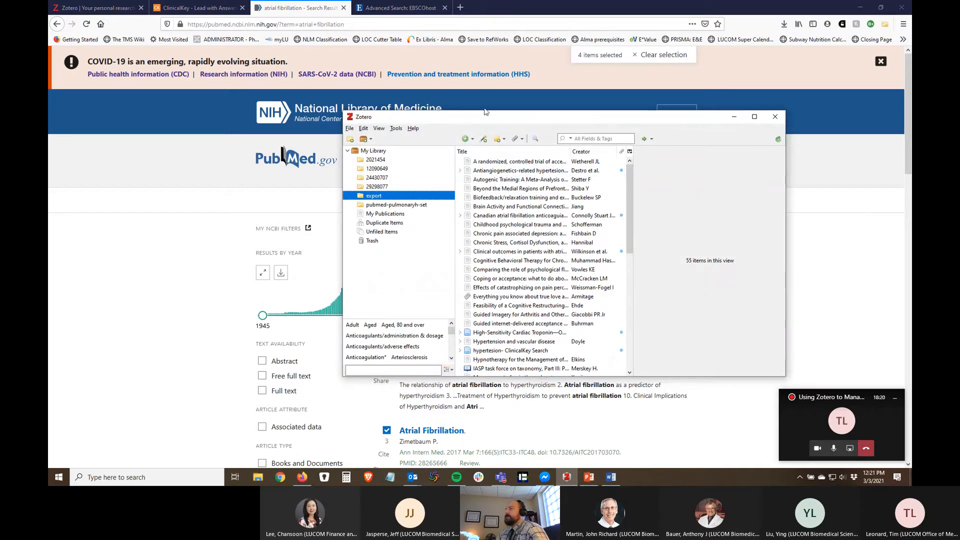
drag(485, 122, 431, 113)
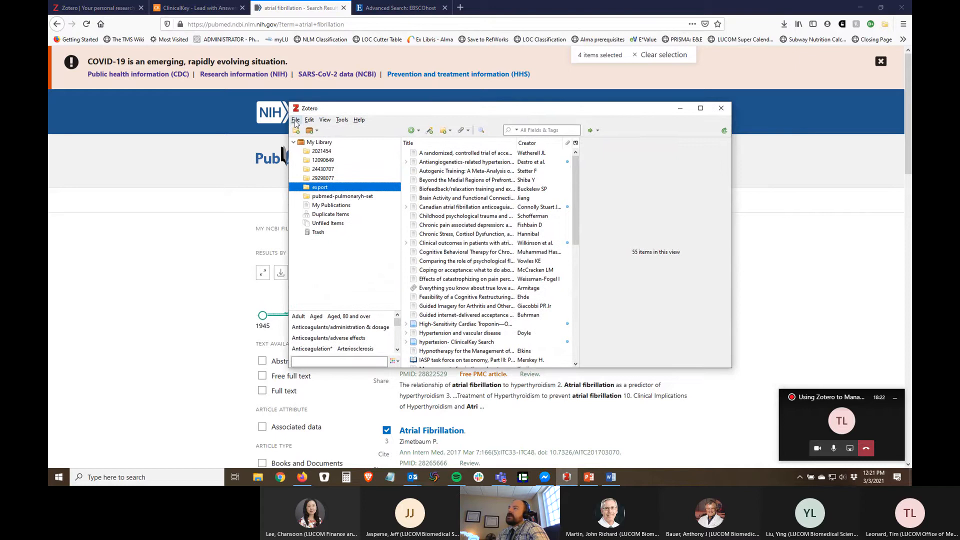
click(295, 121)
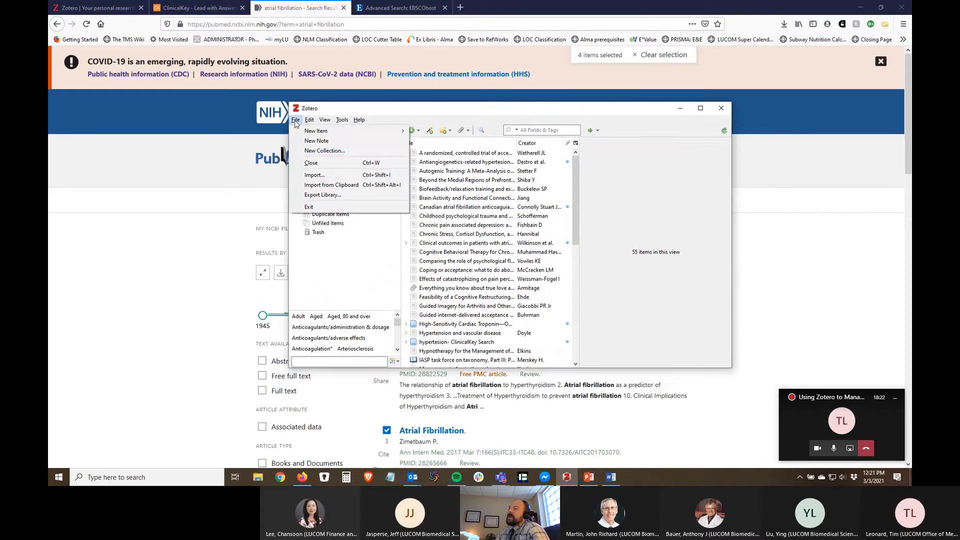
click(329, 176)
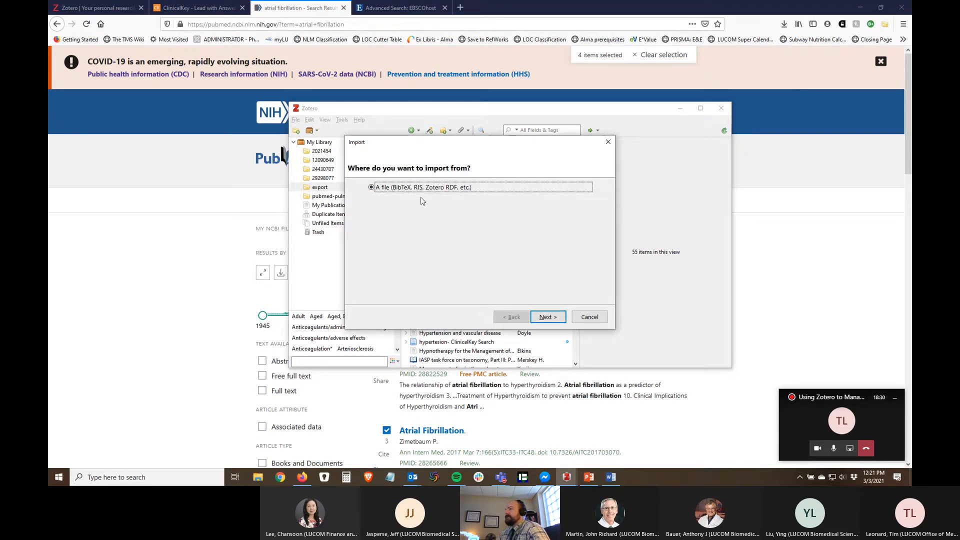
click(547, 316)
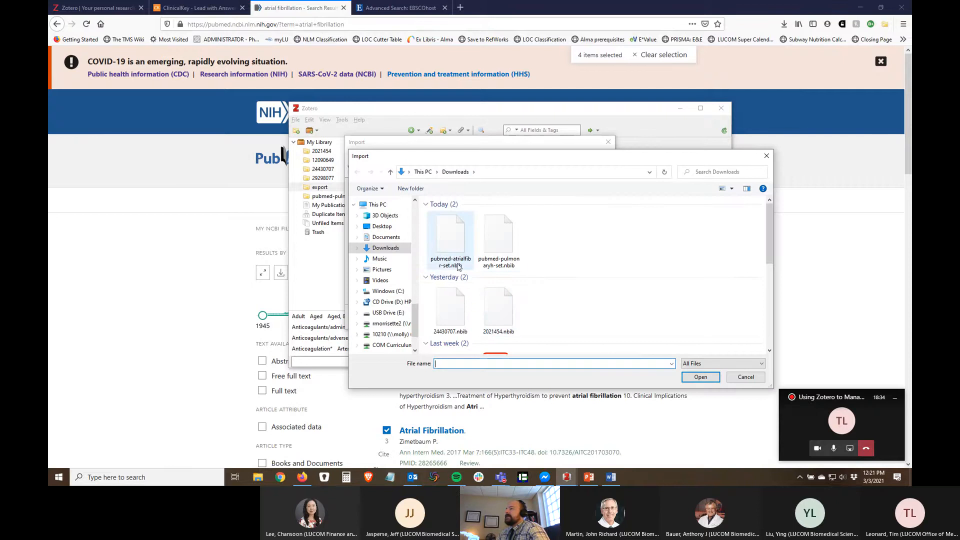
click(449, 234)
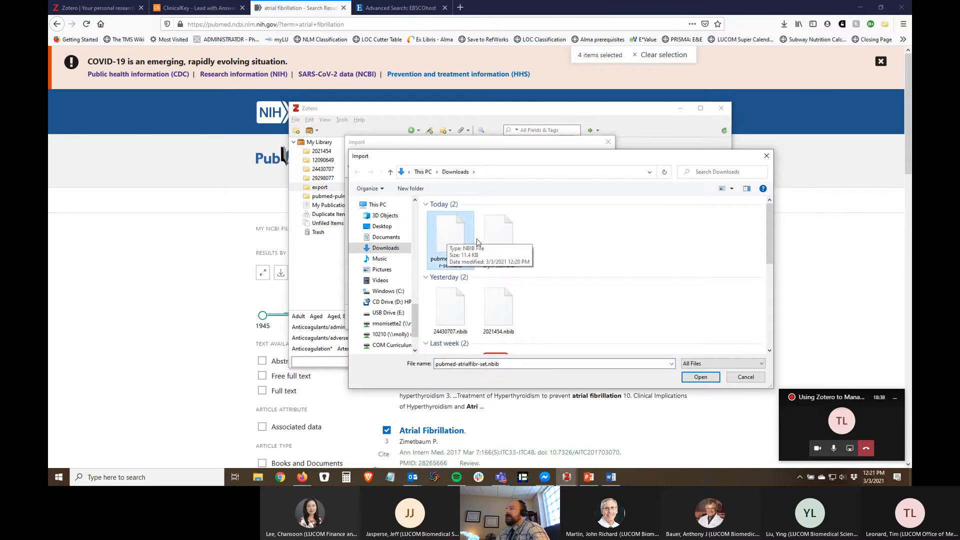
click(701, 378)
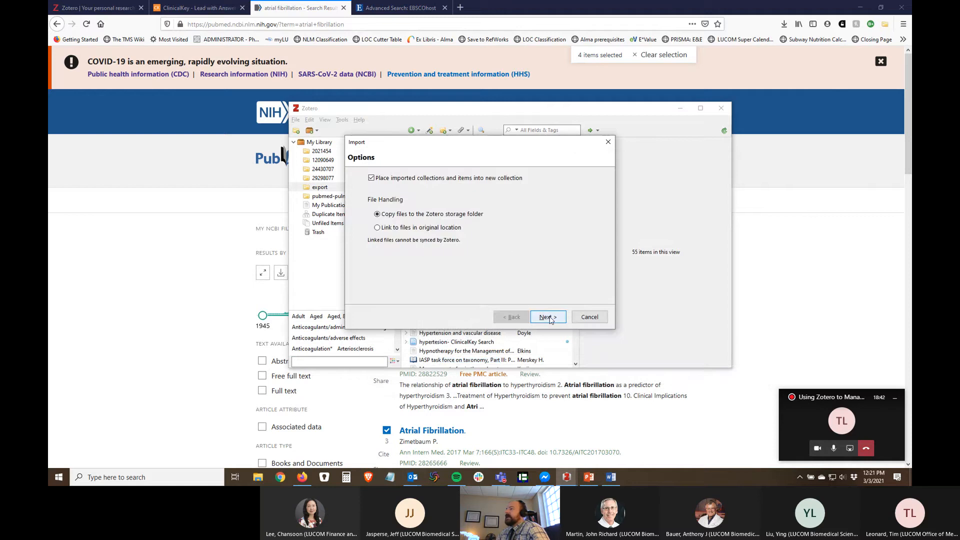
click(551, 318)
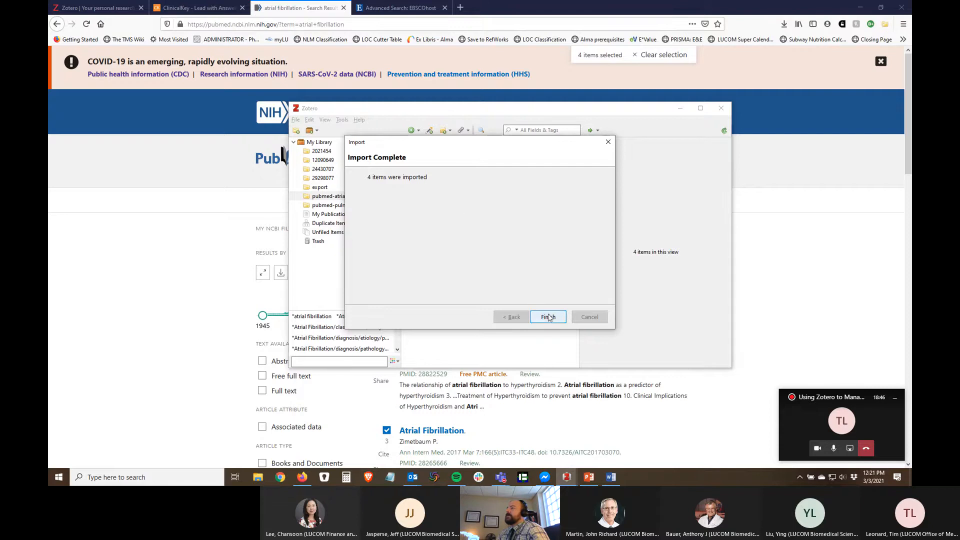
click(550, 321)
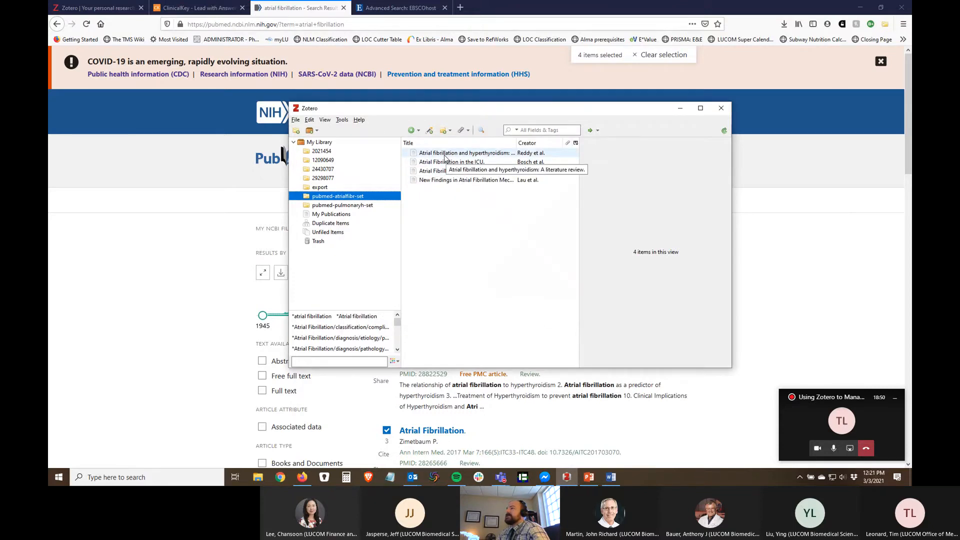
Step: Look through the imported atrial fibrillation records and examine the item type, title, authors and abstract of the hyperthyroidism review
click(445, 156)
click(444, 164)
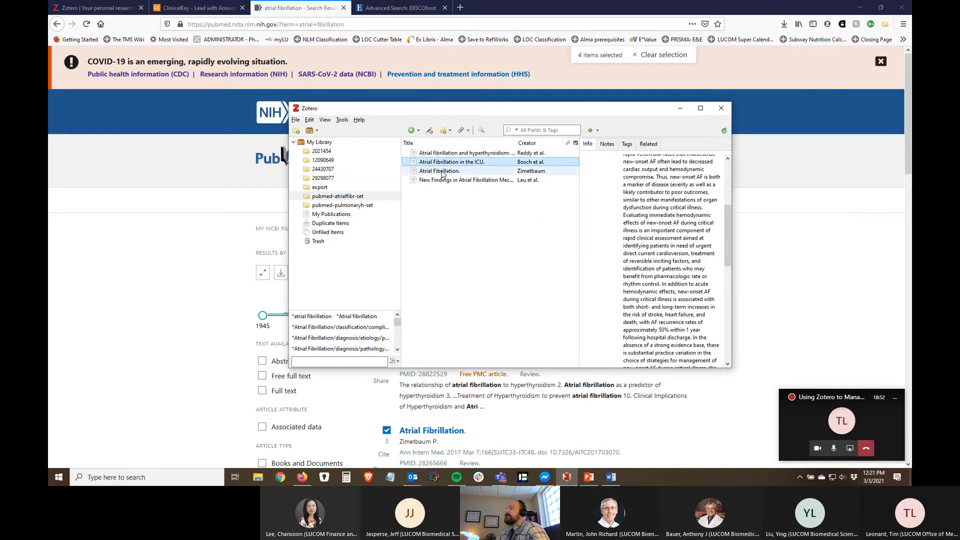
click(443, 173)
click(443, 181)
click(443, 173)
click(443, 164)
click(443, 156)
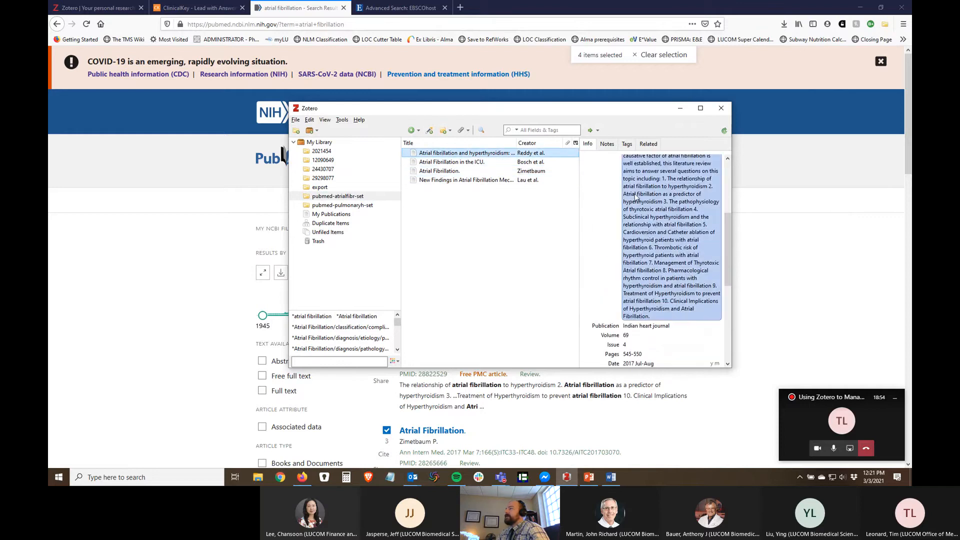
scroll(636, 197, up, 5)
click(640, 200)
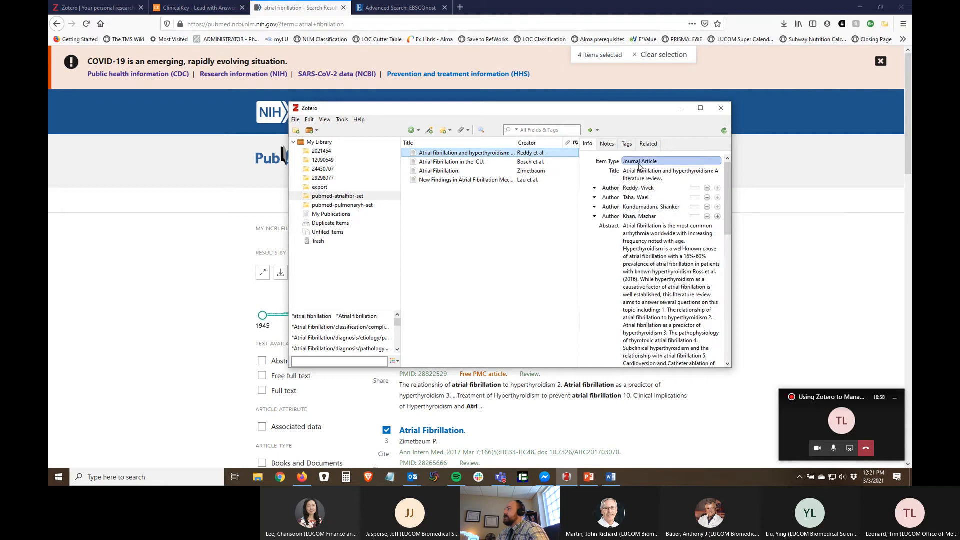
click(653, 175)
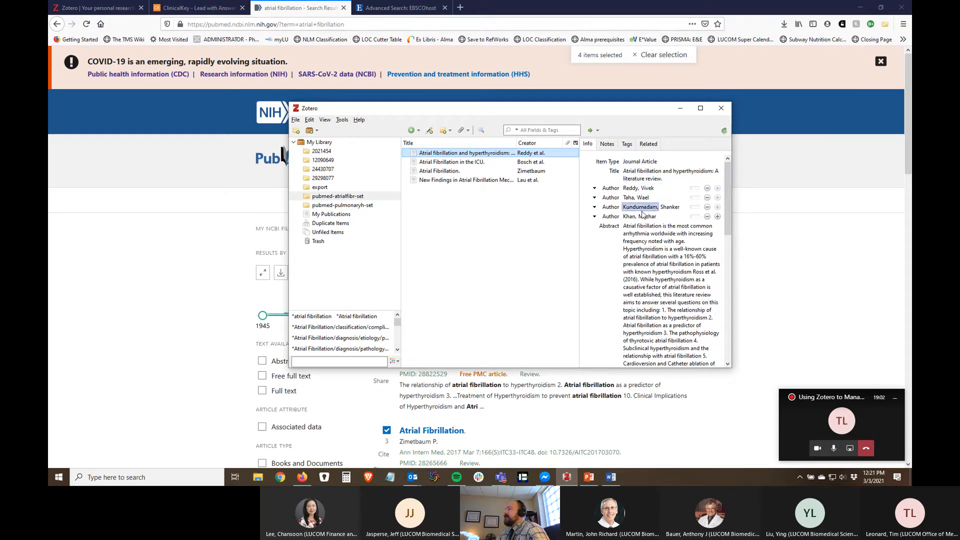
Step: Examine the publication details and identifiers of the hyperthyroidism review, plus the abstract and publication details of the record Atrial Fibrillation in the ICU
click(646, 235)
scroll(663, 276, down, 6)
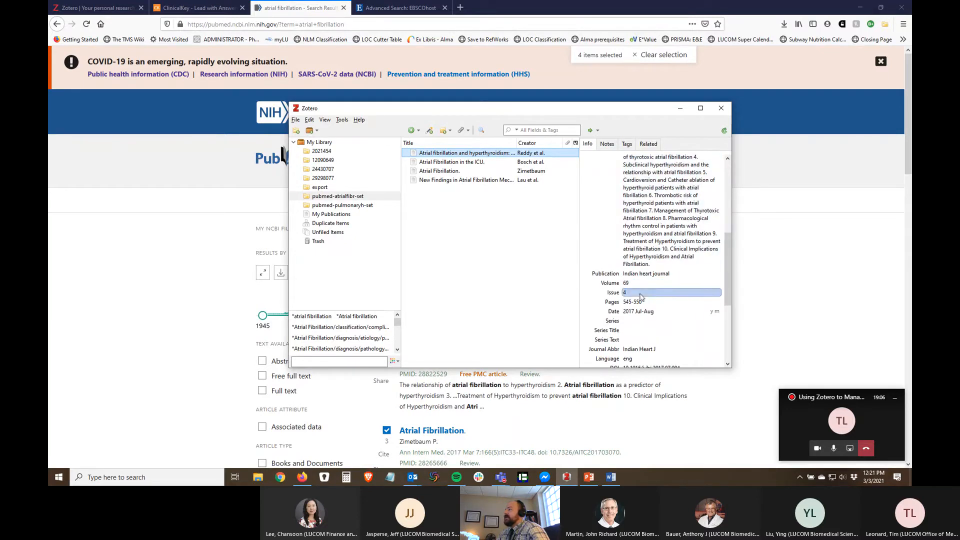
scroll(654, 301, down, 2)
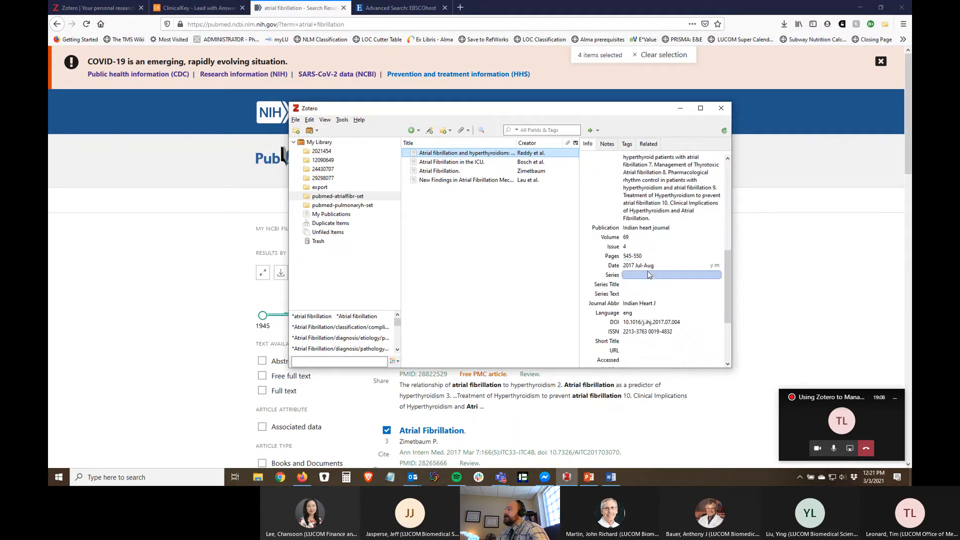
scroll(653, 271, down, 2)
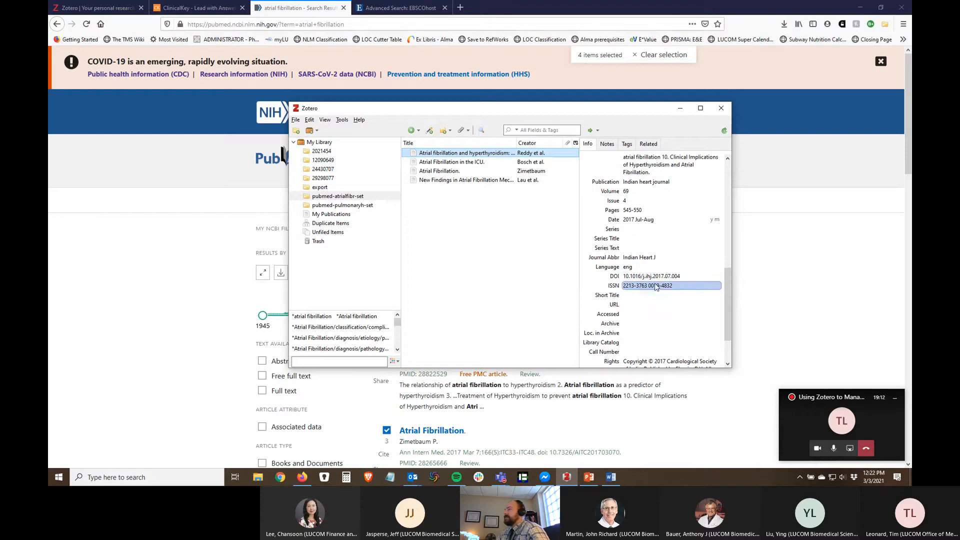
click(474, 162)
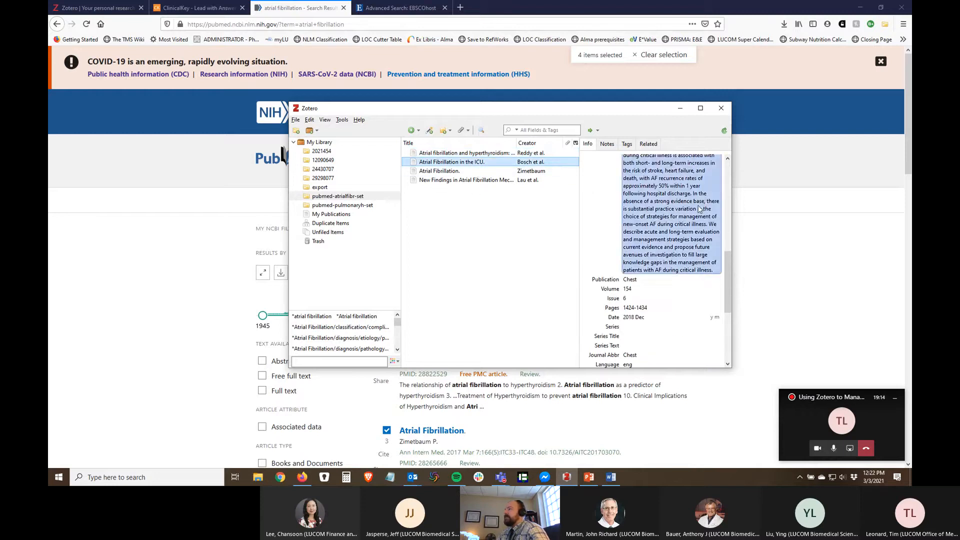
scroll(699, 209, down, 5)
scroll(657, 234, up, 6)
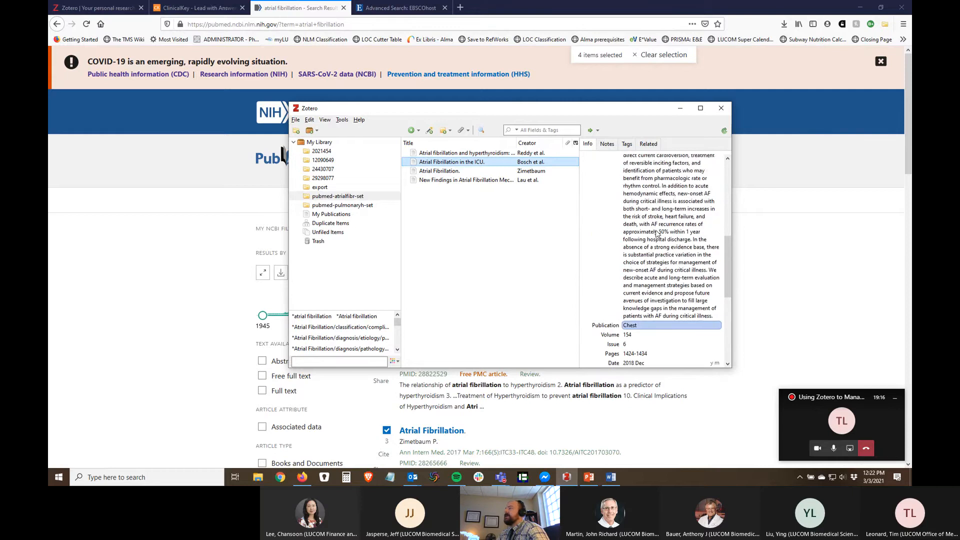
scroll(657, 233, up, 3)
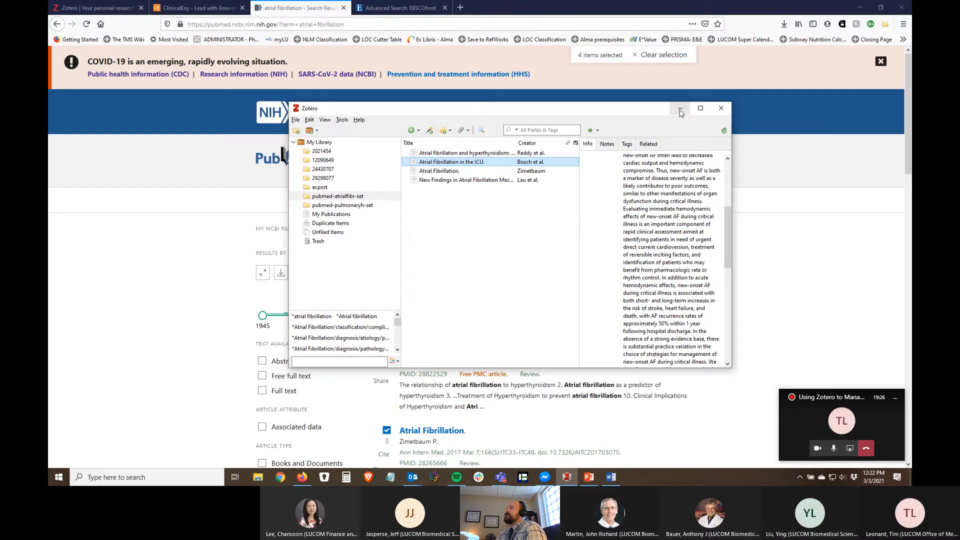
Step: Return to the PubMed results in the browser and open the article on persistent versus paroxysmal atrial fibrillation management
click(681, 111)
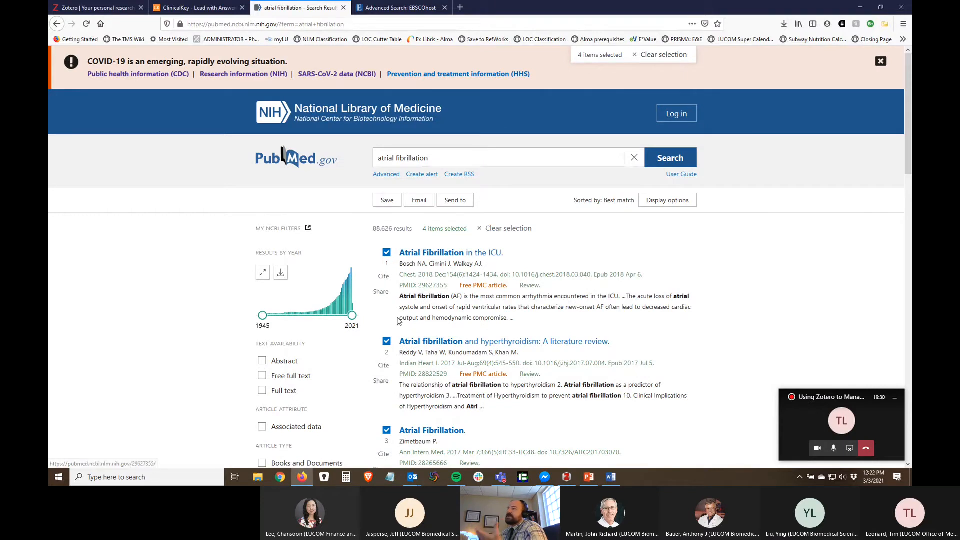
scroll(451, 210, down, 6)
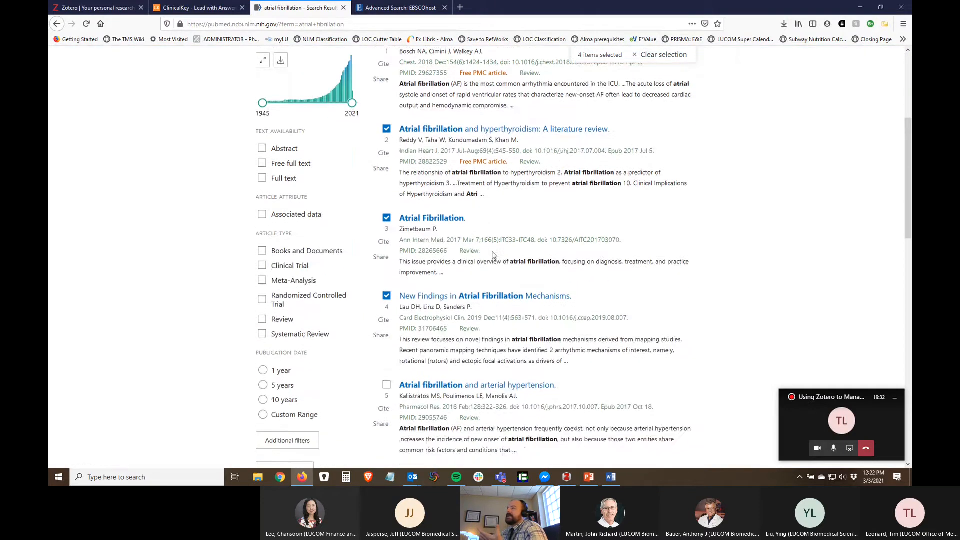
scroll(426, 199, down, 2)
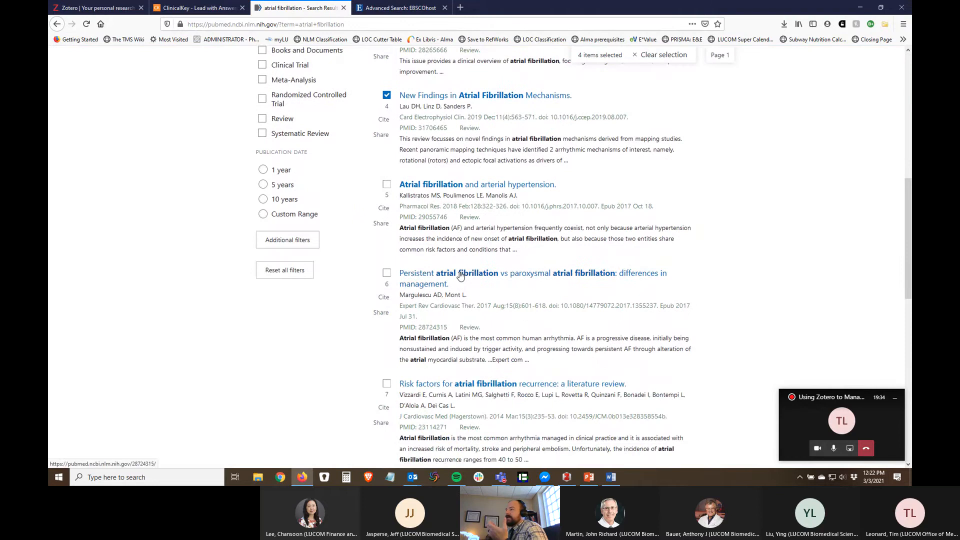
click(461, 277)
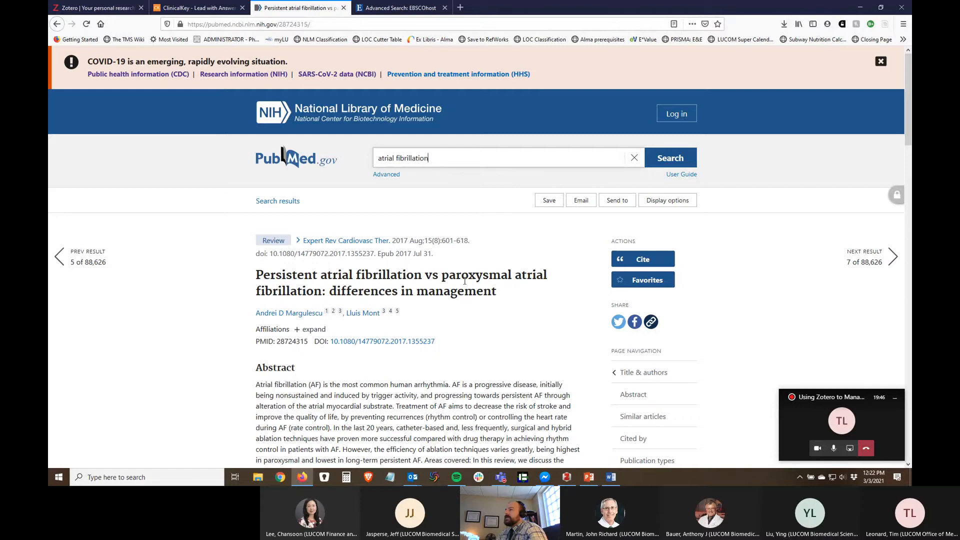
Step: Save the open article to Zotero with the browser connector, choosing pubmed-atrialfibr-set as the target collection
click(886, 26)
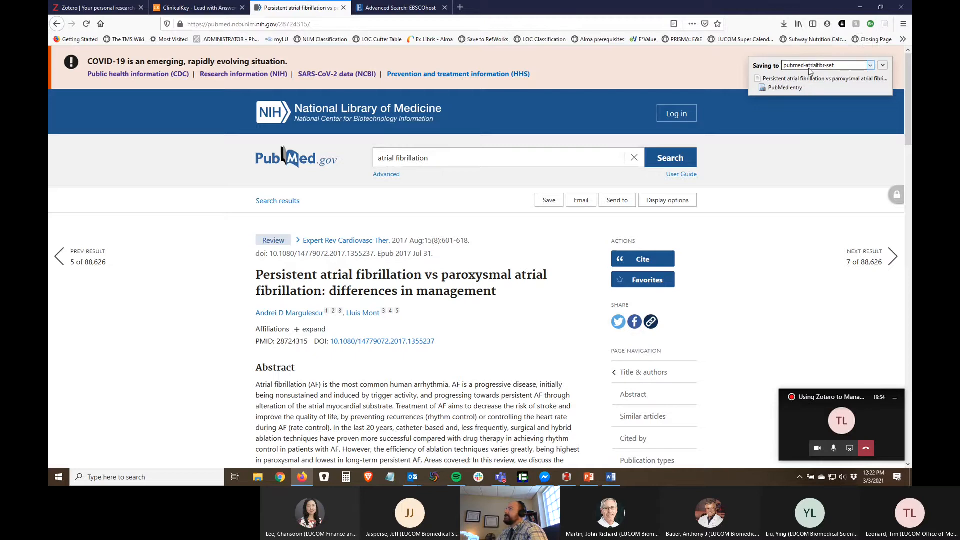
click(871, 66)
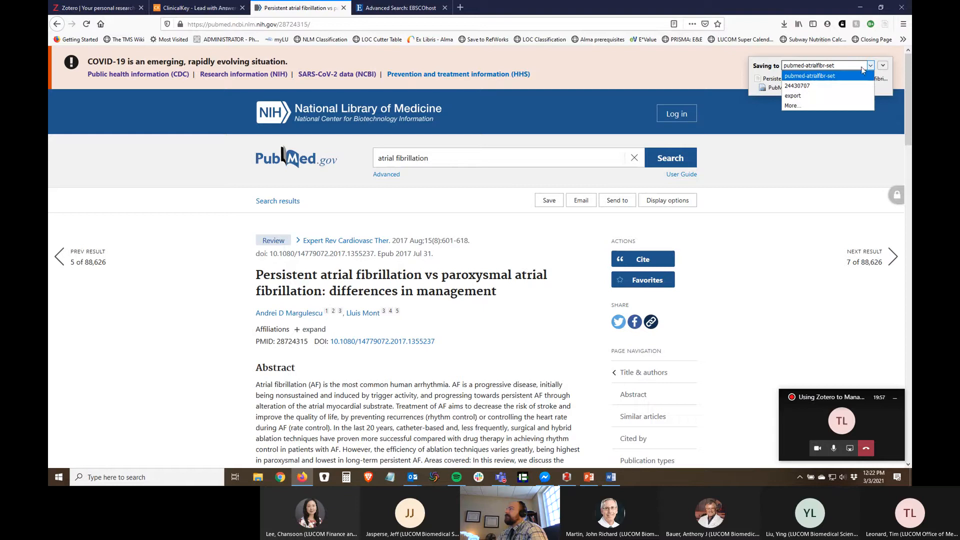
click(831, 80)
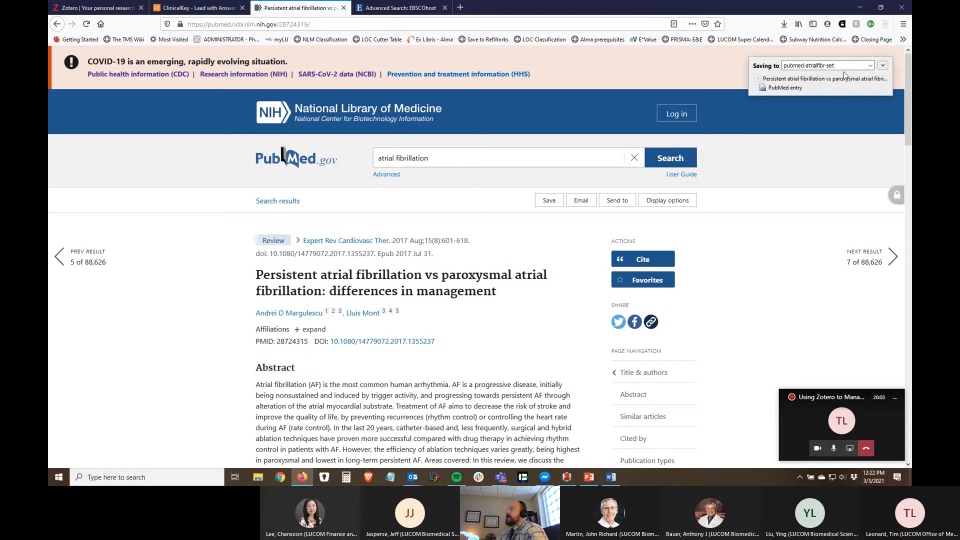
click(883, 65)
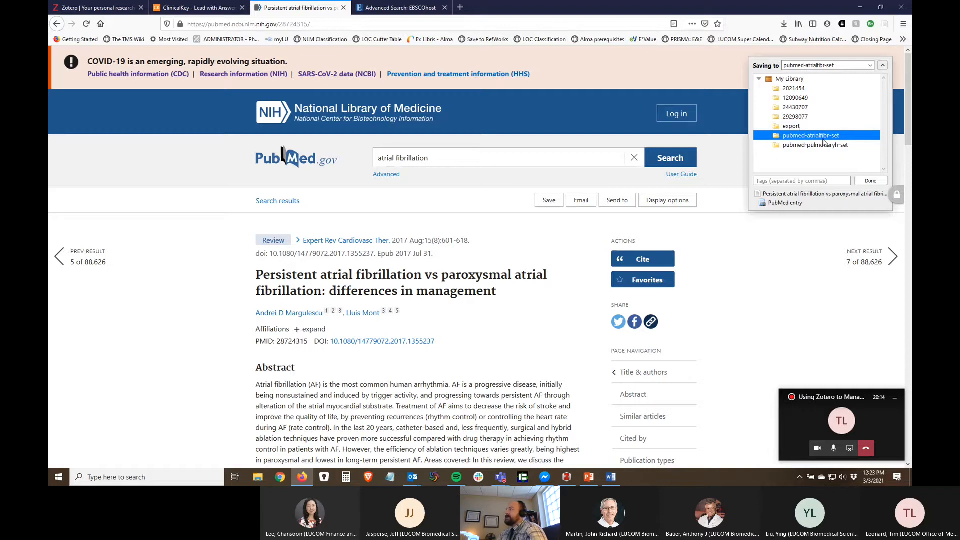
click(871, 181)
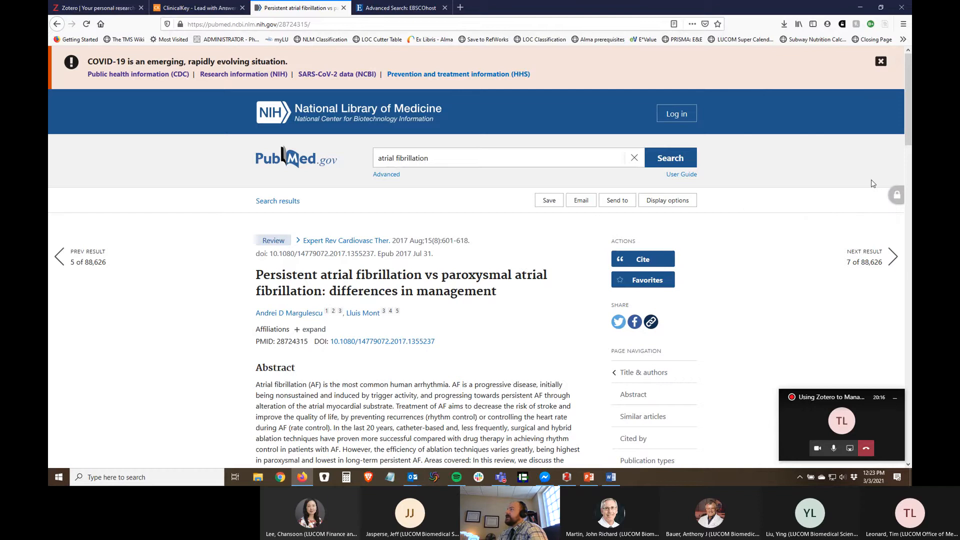
Step: Switch to Zotero and go through the fields of the newly saved persistent versus paroxysmal atrial fibrillation record, from title and abstract to publication details
click(567, 477)
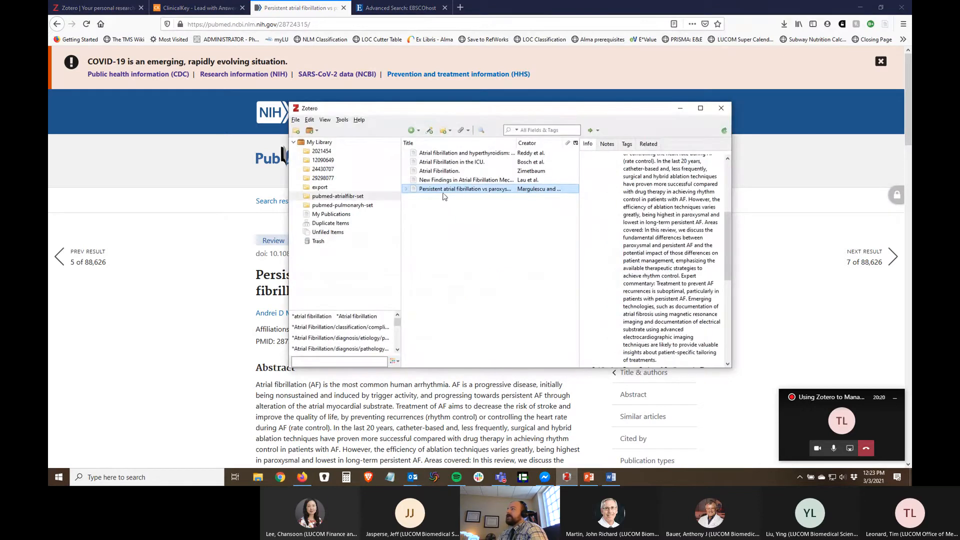
click(649, 239)
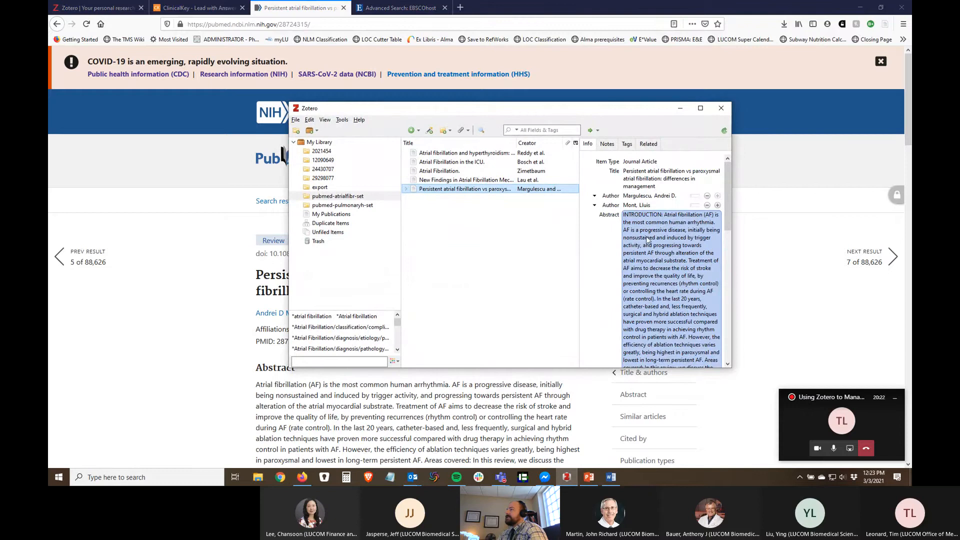
click(651, 173)
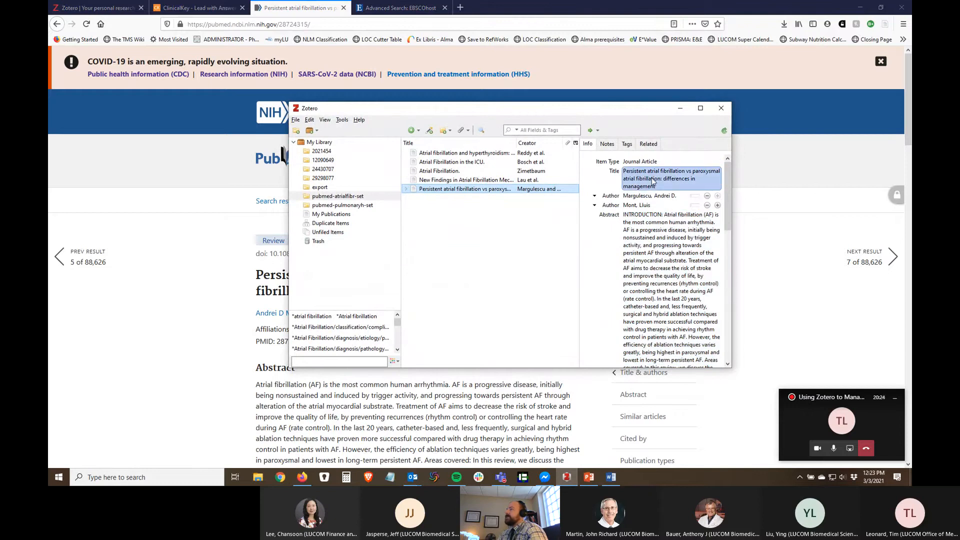
key(Tab)
key(Tab)
key(Tab)
key(Tab)
key(Tab)
key(Tab)
key(Tab)
key(Tab)
key(Tab)
key(Tab)
key(Tab)
key(Tab)
key(Tab)
key(Tab)
key(Tab)
key(Tab)
key(Tab)
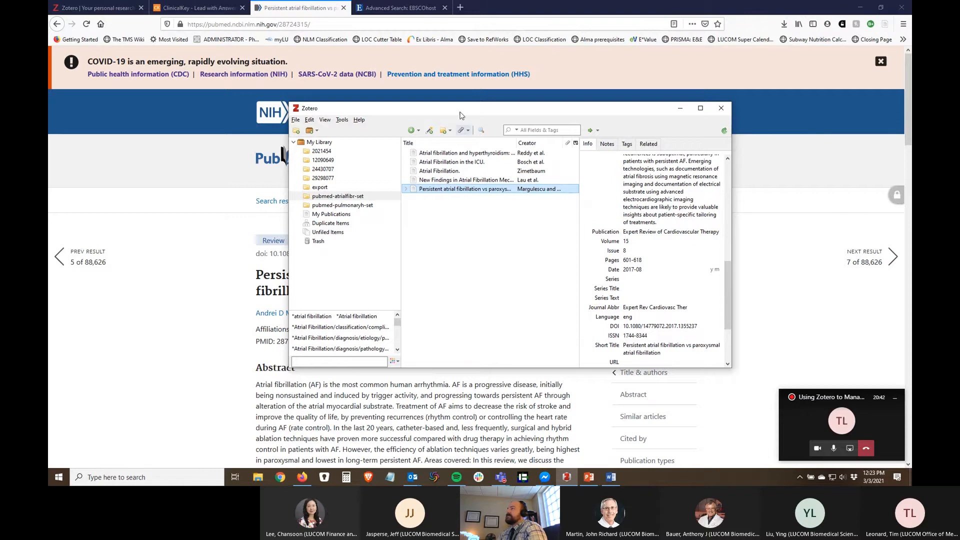
Step: Switch to EBSCOhost in the browser and search MEDLINE with Full Text for atrial fibrillation
click(399, 9)
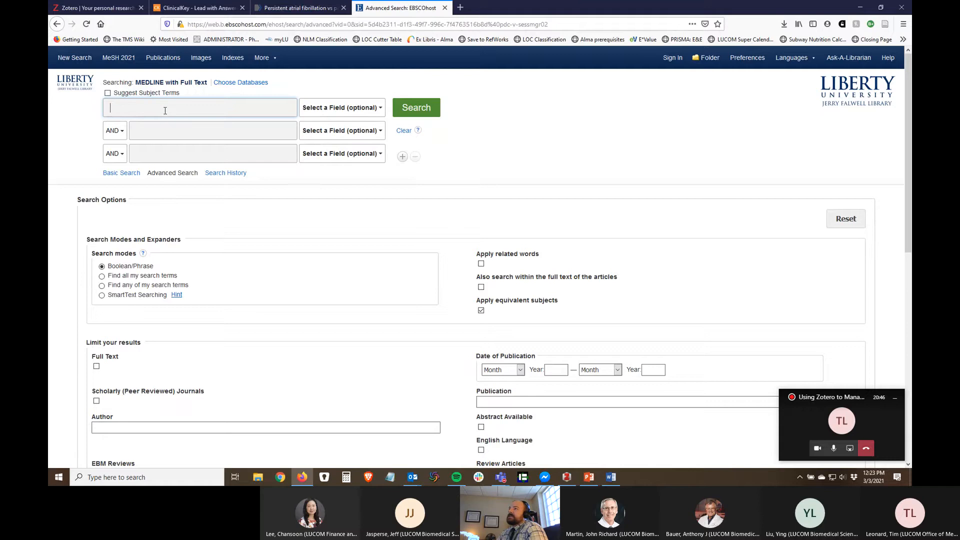
text(atrial )
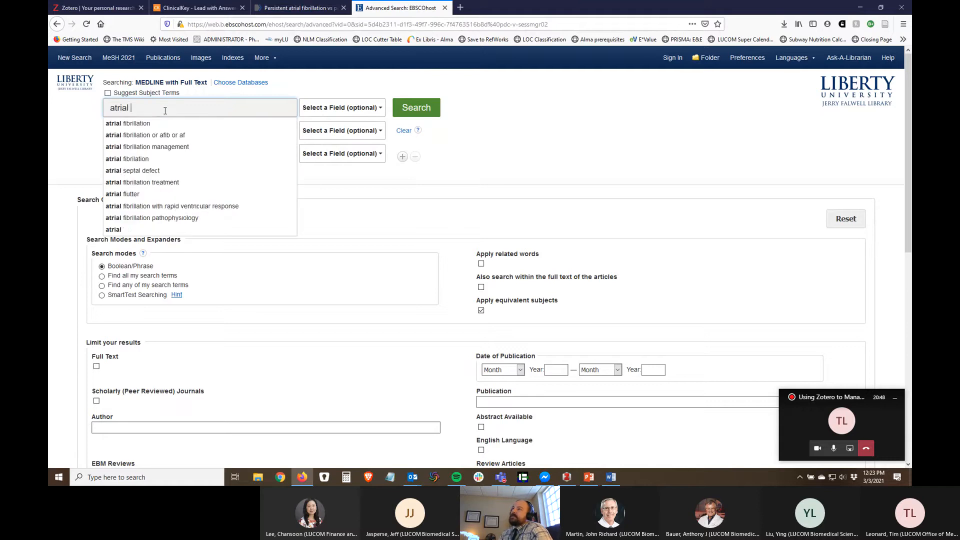
text(f)
click(150, 123)
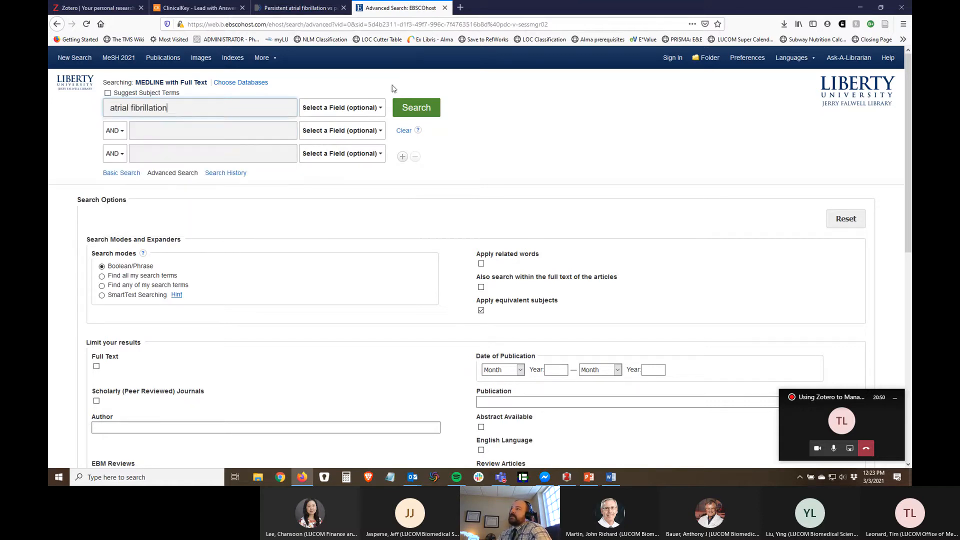
click(428, 113)
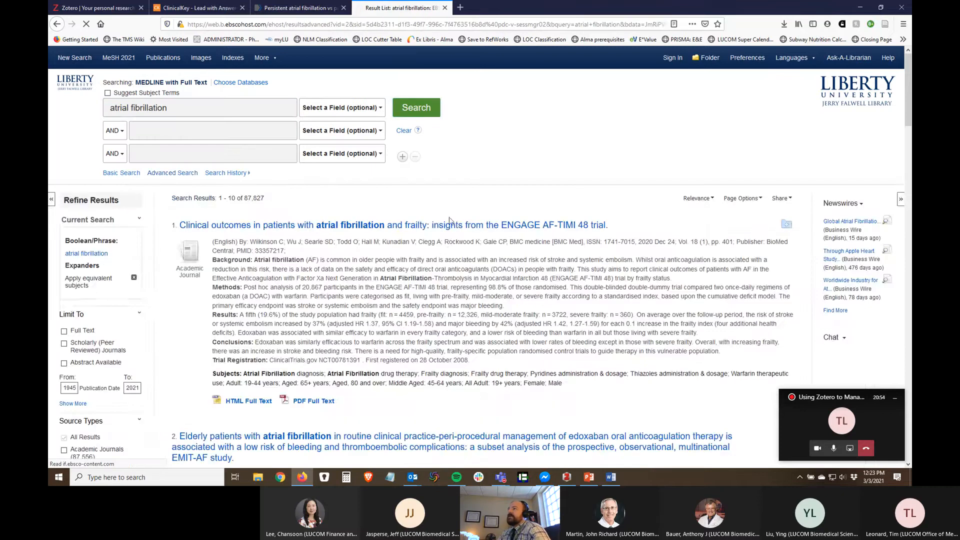
Step: Open the first EBSCOhost result on atrial fibrillation and frailty, save it to pubmed-atrialfibr-set with the Zotero connector, and check it in Zotero
click(355, 229)
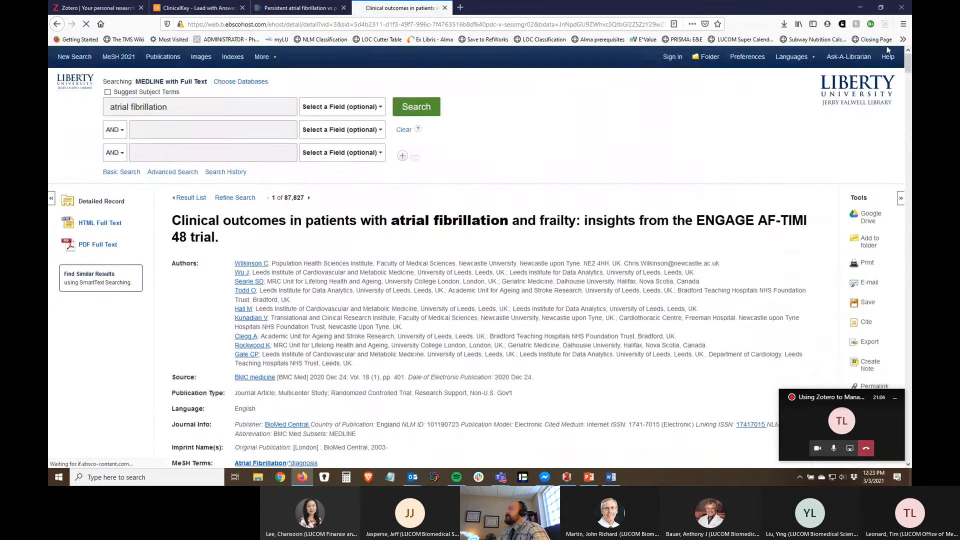
click(885, 28)
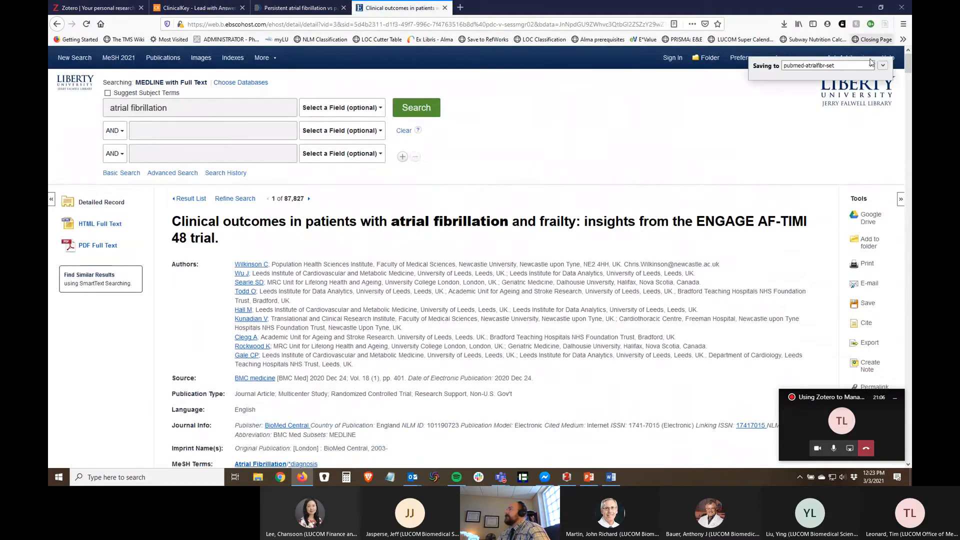
click(883, 66)
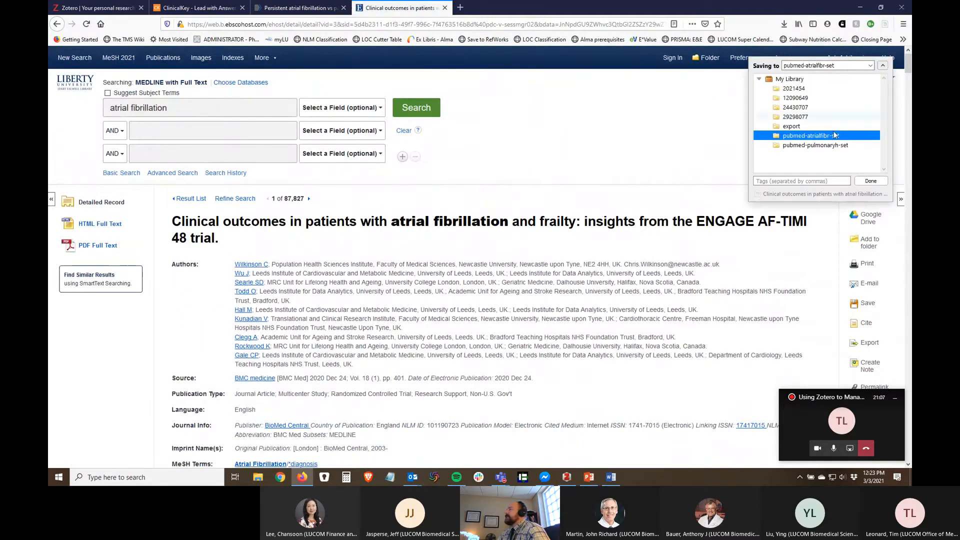
click(871, 181)
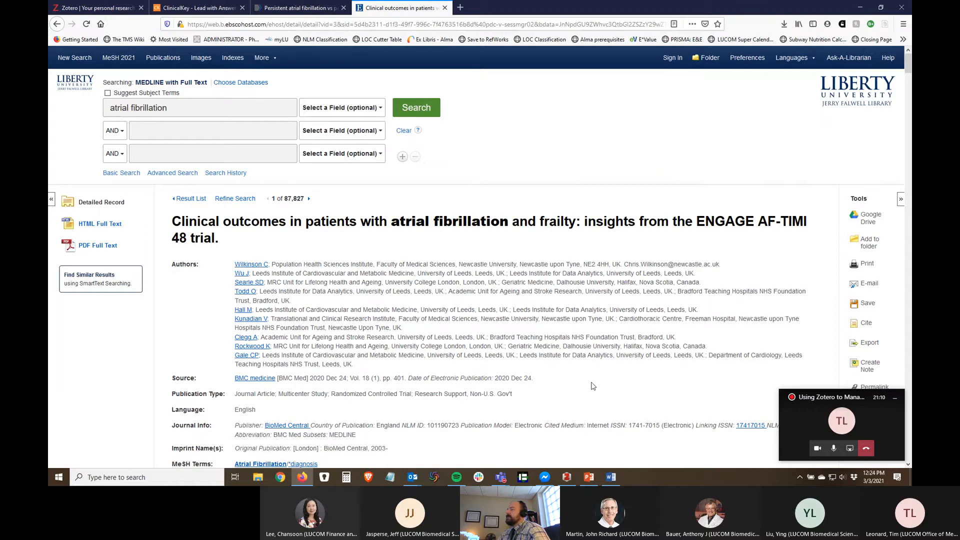
click(567, 477)
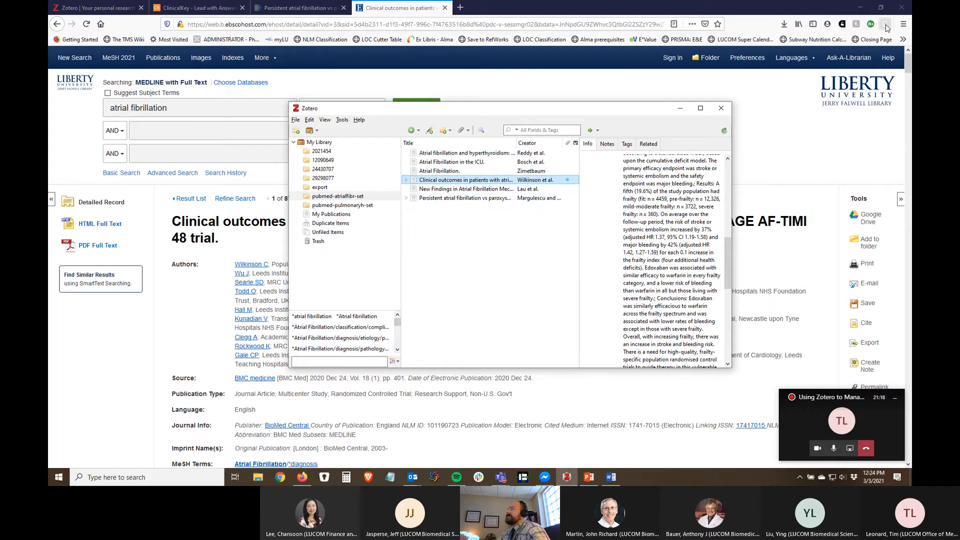
click(681, 110)
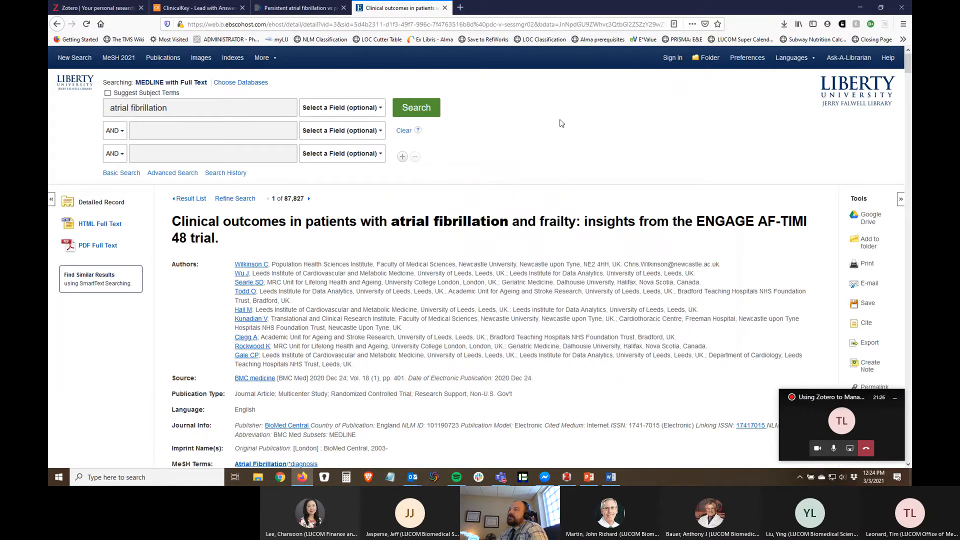
Step: Switch to ClinicalKey and search all content types for "atrial fribrilation"
click(198, 11)
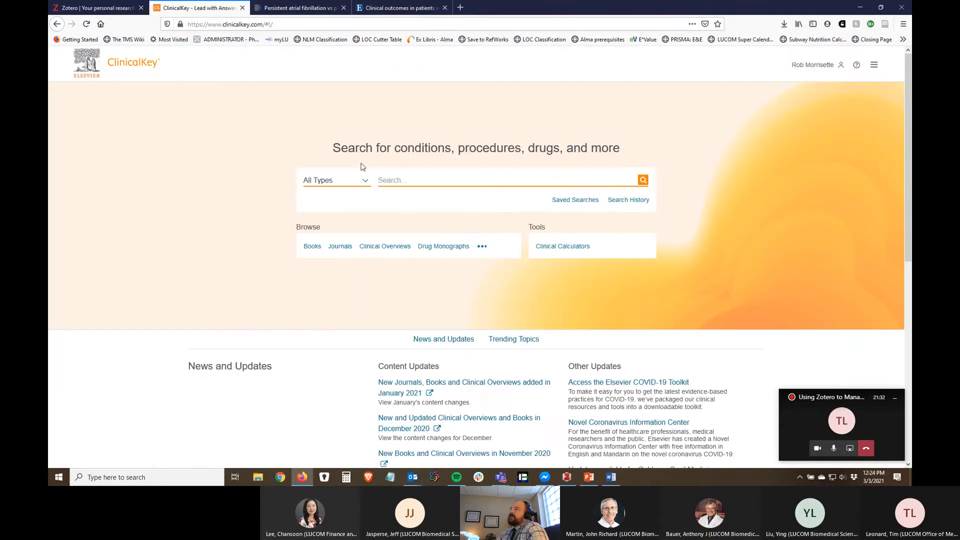
text(at)
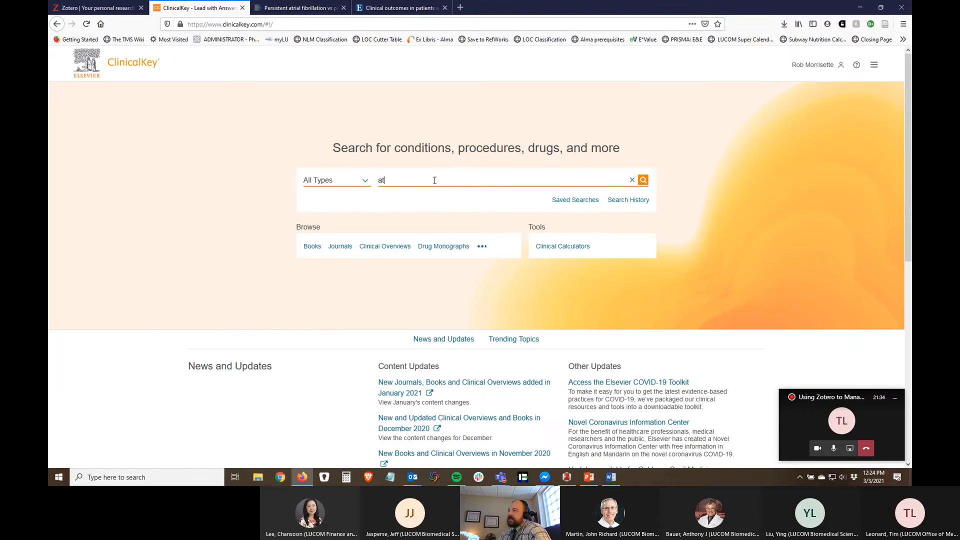
text(rial fribi)
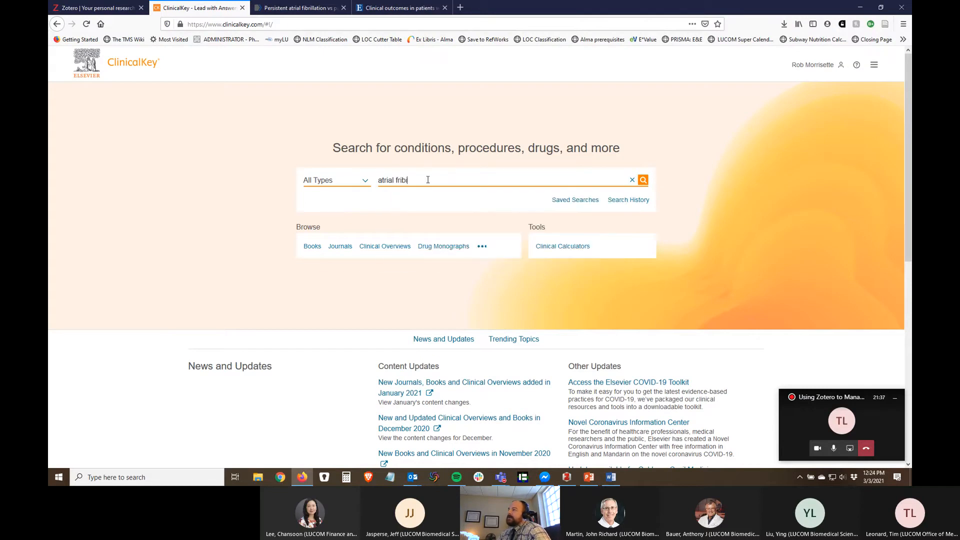
key(BackSpace)
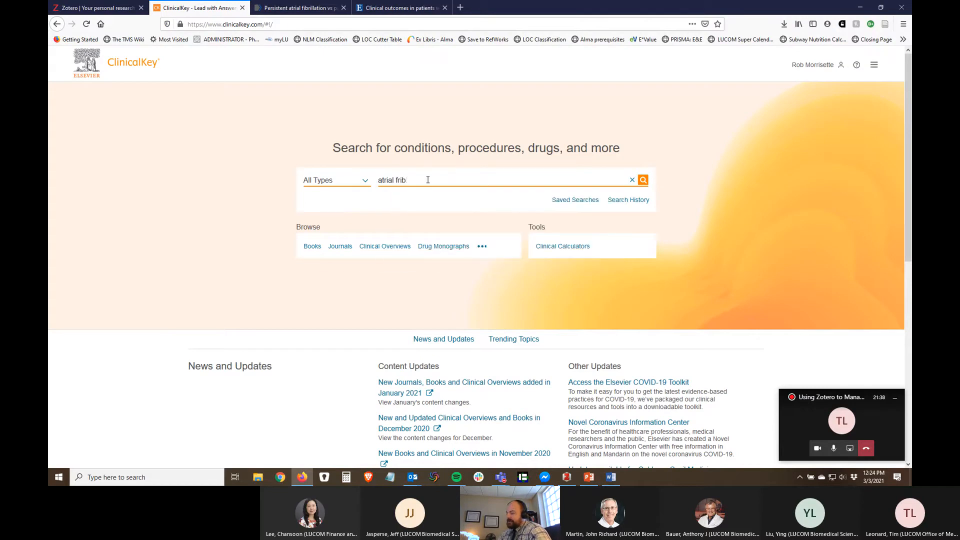
text(rilation)
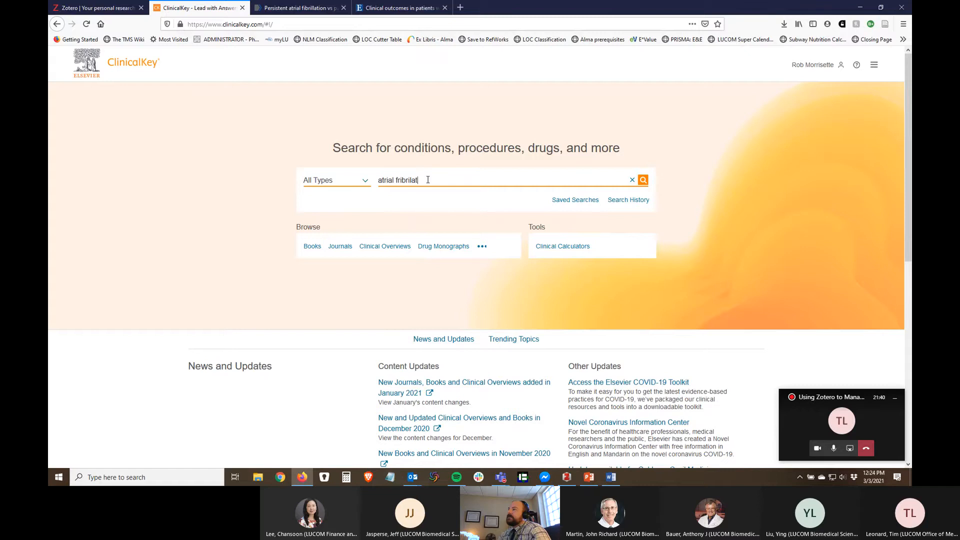
key(Return)
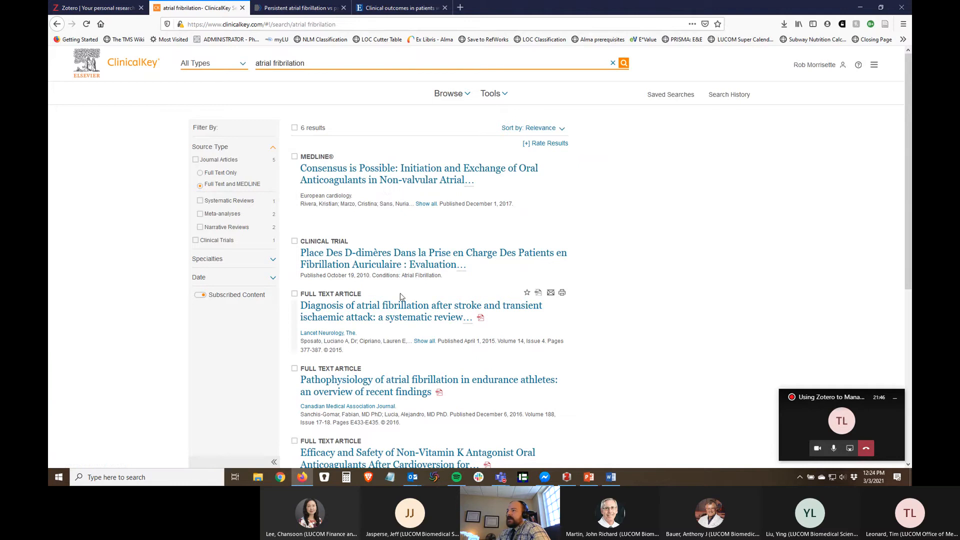
Step: Open the Lancet Neurology article on diagnosing atrial fibrillation after stroke and save it with the Zotero connector
click(379, 315)
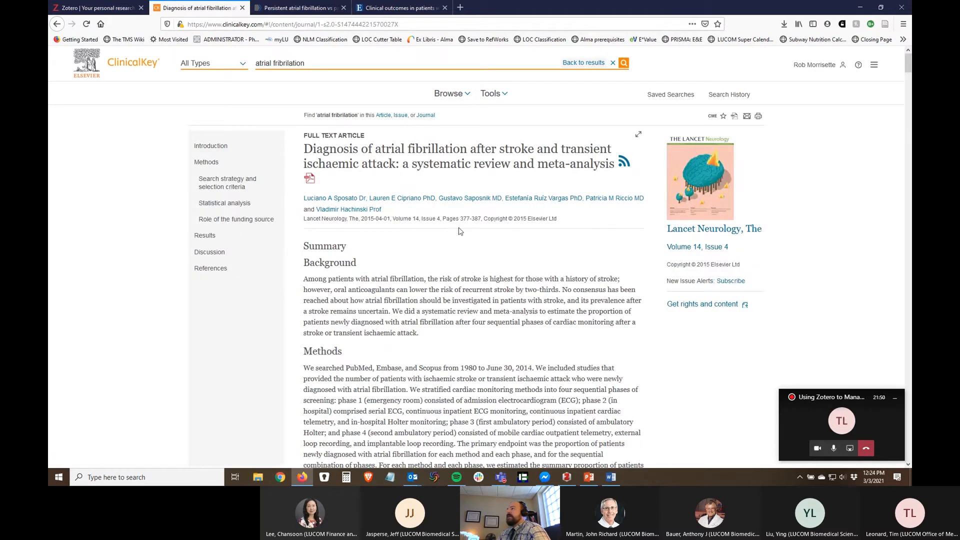
click(885, 25)
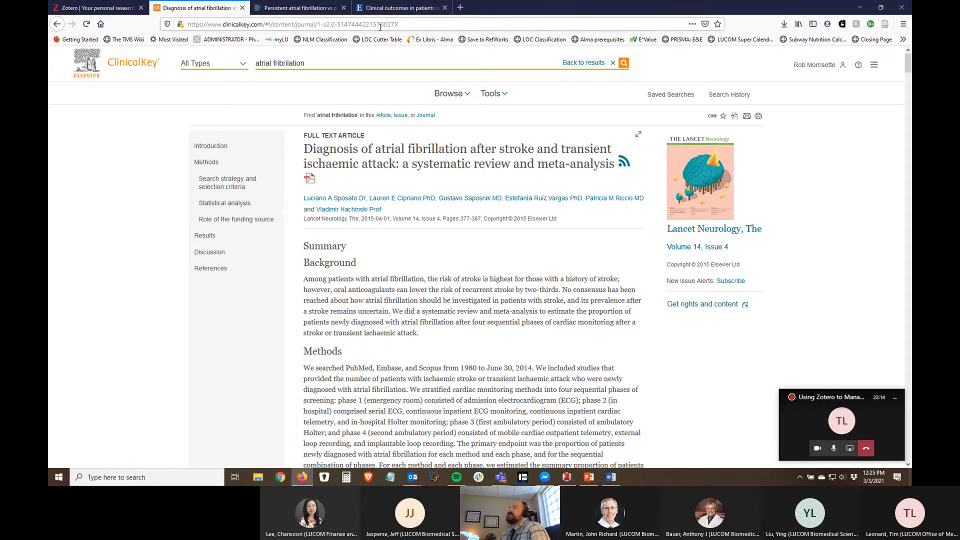
Step: Switch to the blank Word document and write "This is my first sentence."
click(611, 477)
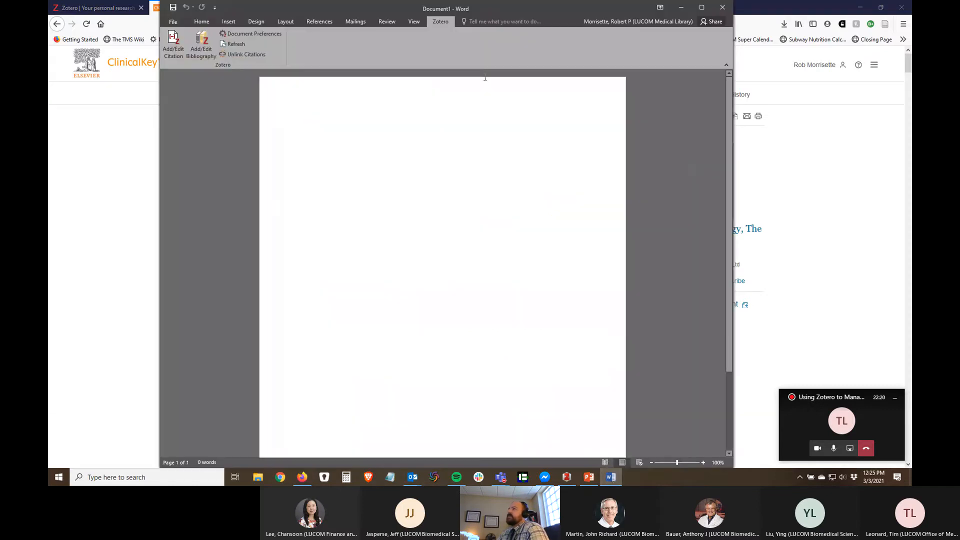
drag(502, 10, 533, 8)
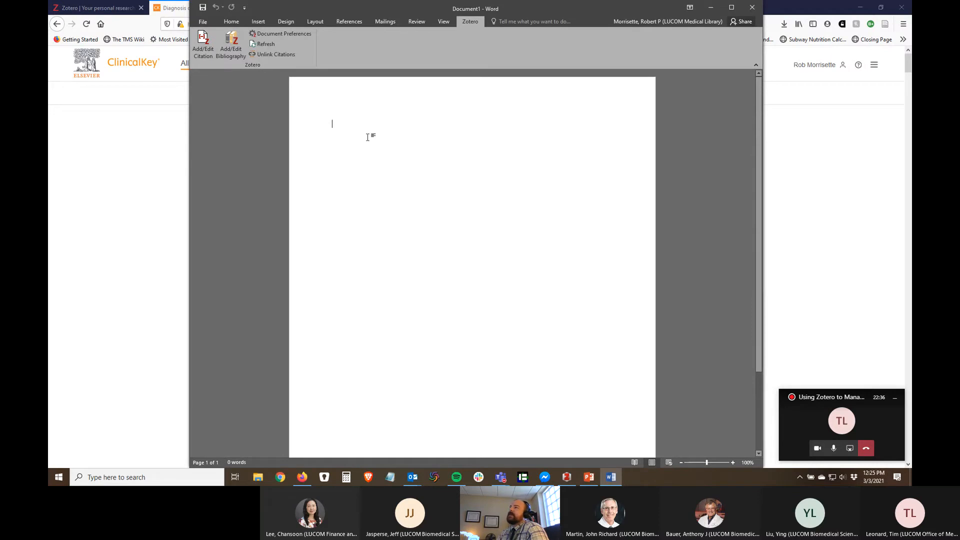
text(Thi)
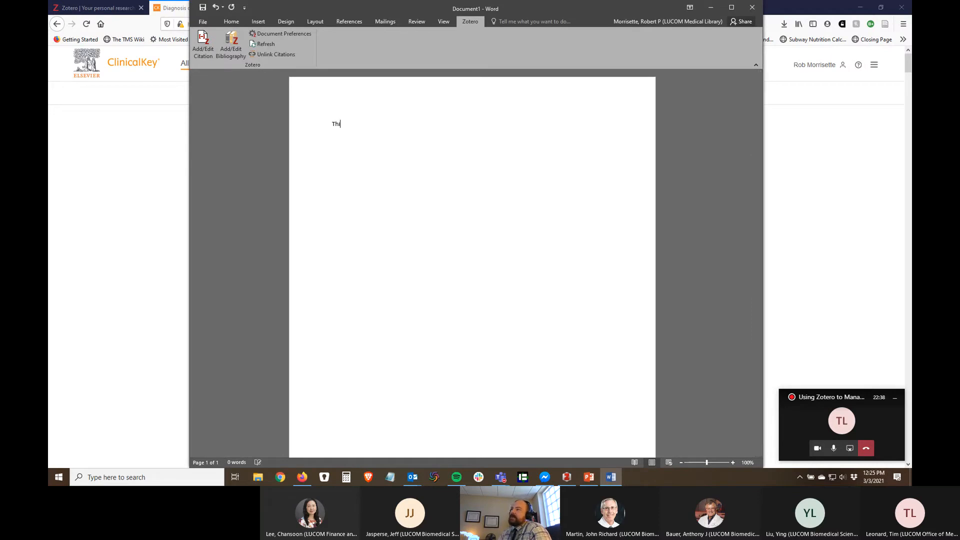
text(s is m)
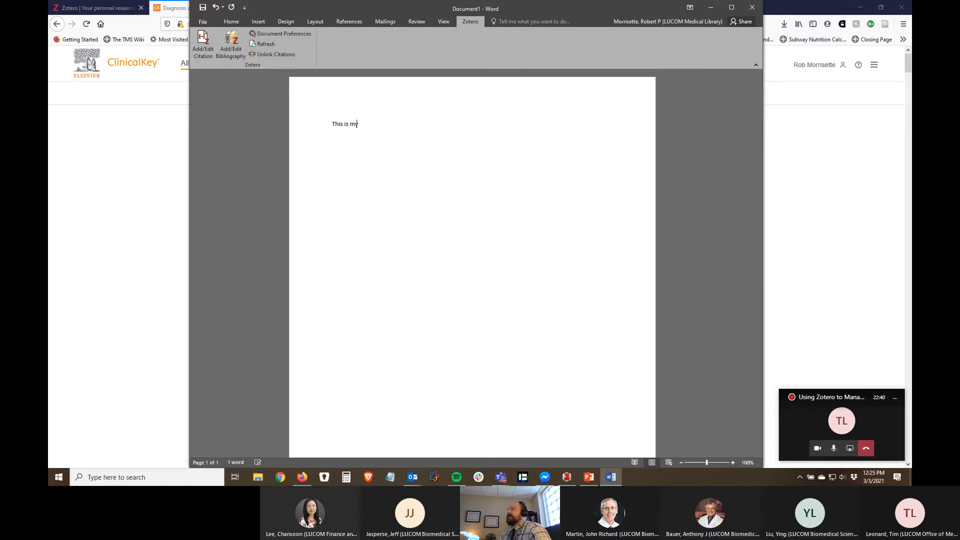
text(y first sentence.)
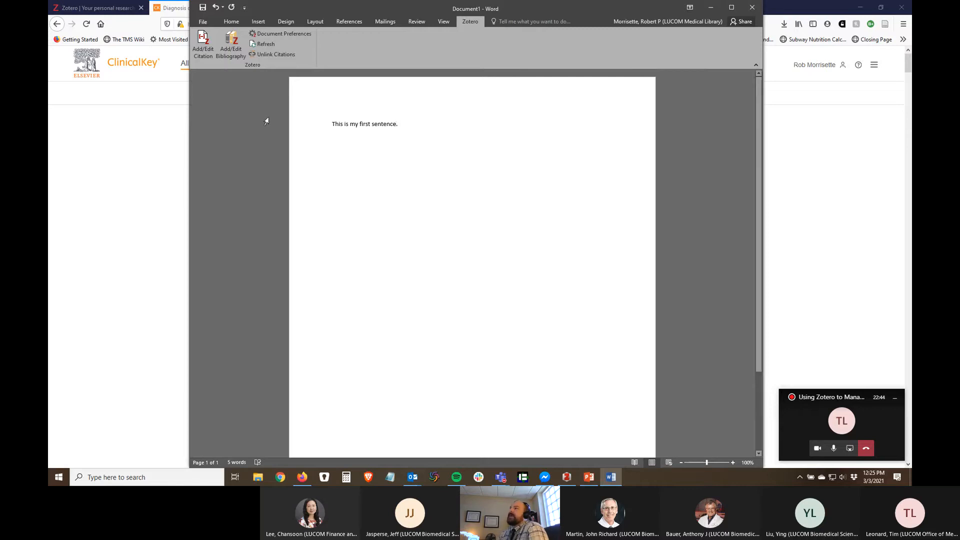
Step: Start a Zotero citation after the first sentence and set the document's citation style to American Medical Association 11th edition
click(203, 42)
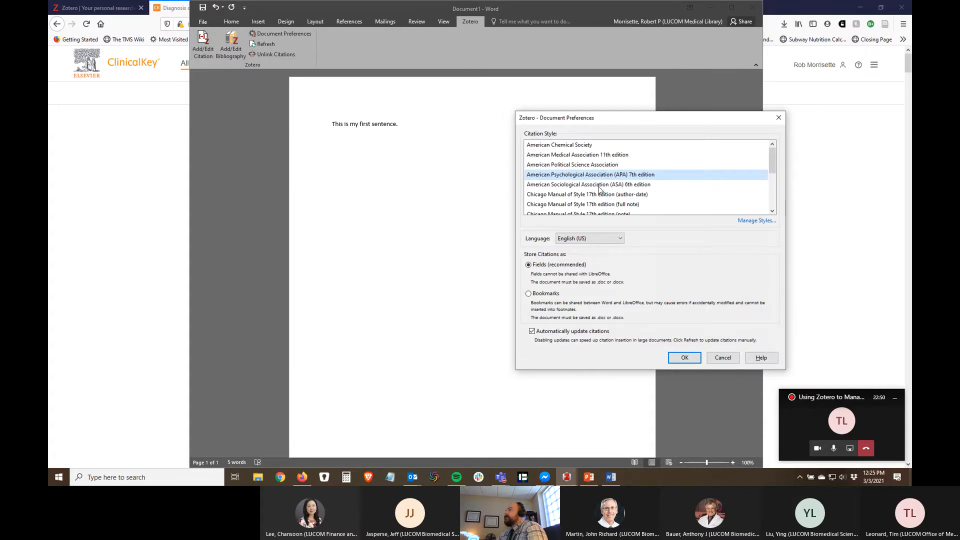
click(583, 156)
click(685, 376)
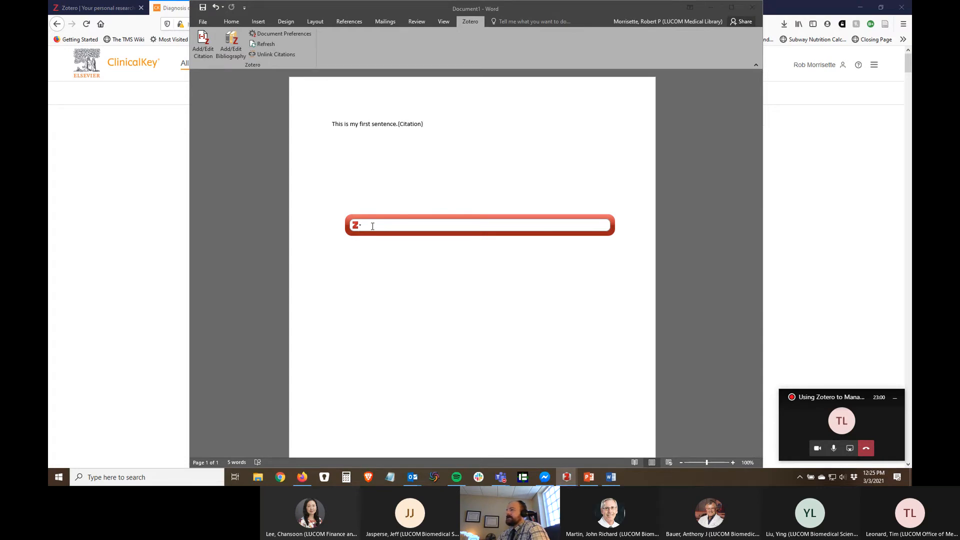
Step: Search the citation bar for "atrial" and cite "Atrial Fibrillation in the ICU" after the first sentence
text(a)
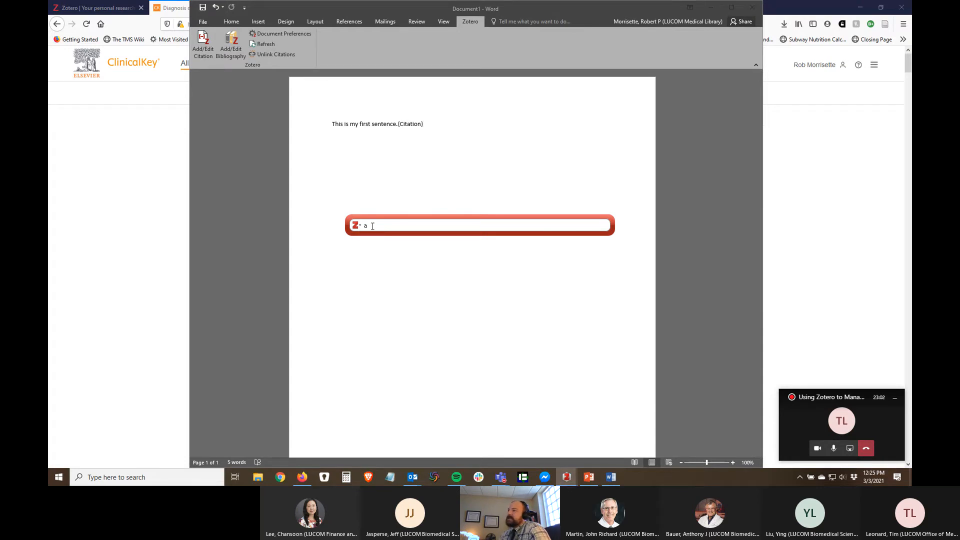
text(trial)
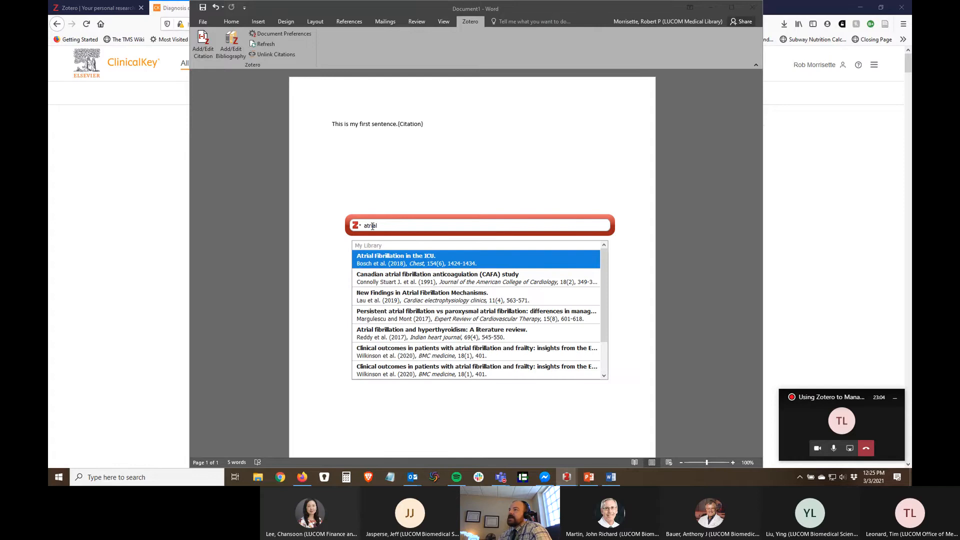
scroll(419, 310, down, 1)
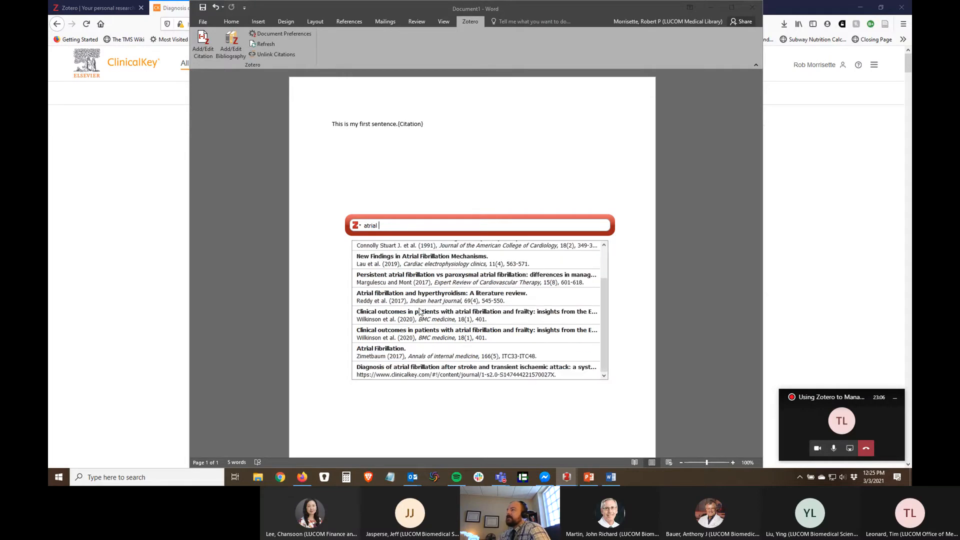
scroll(423, 307, up, 1)
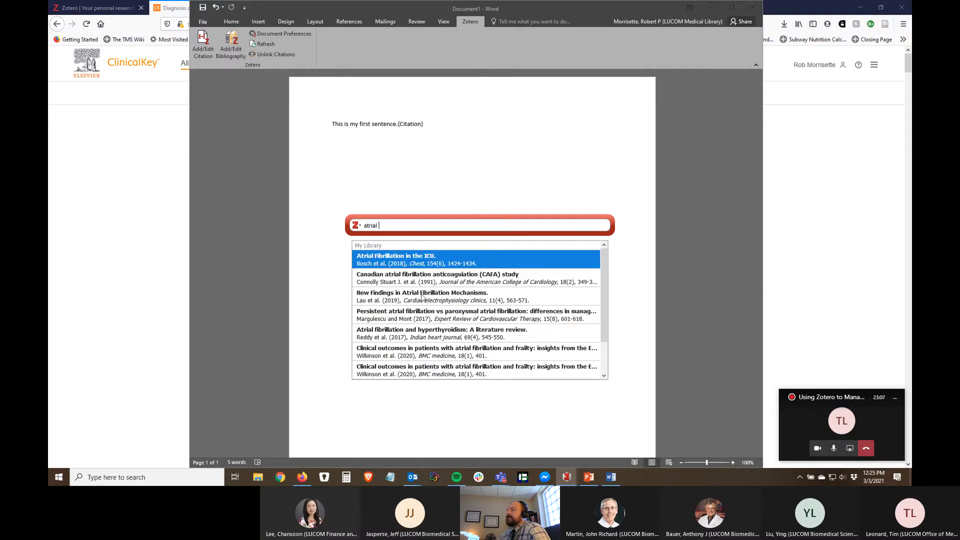
click(411, 260)
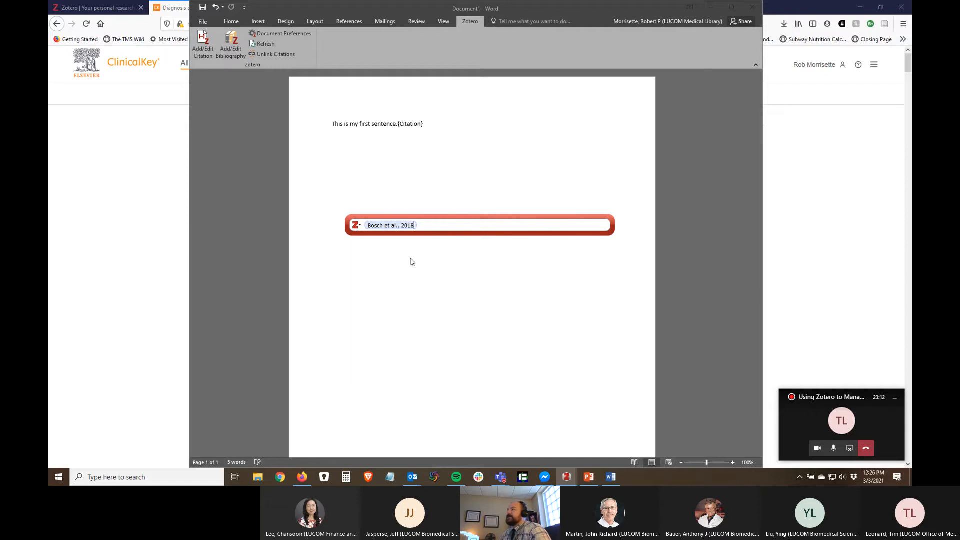
key(Return)
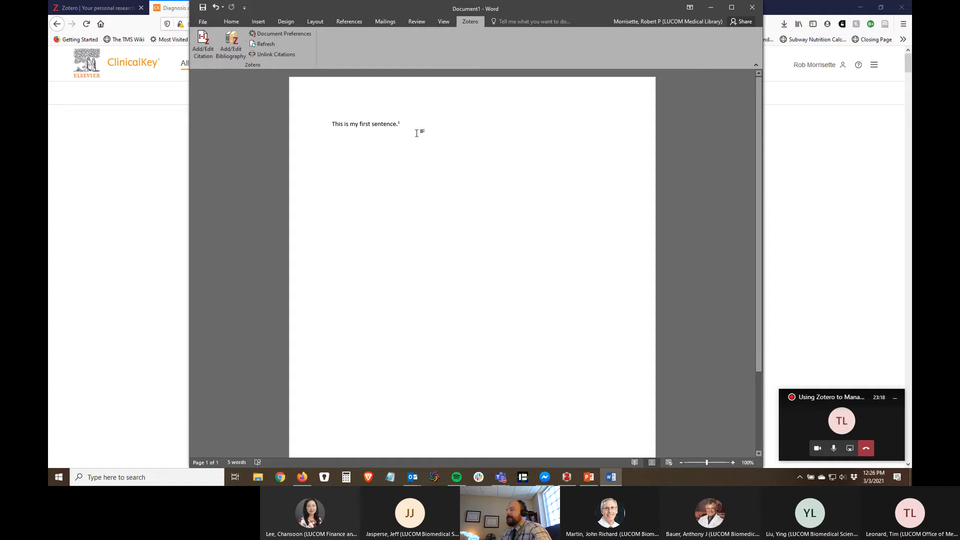
Step: Continue the paragraph after the citation with "This is my second sentence."
text(This)
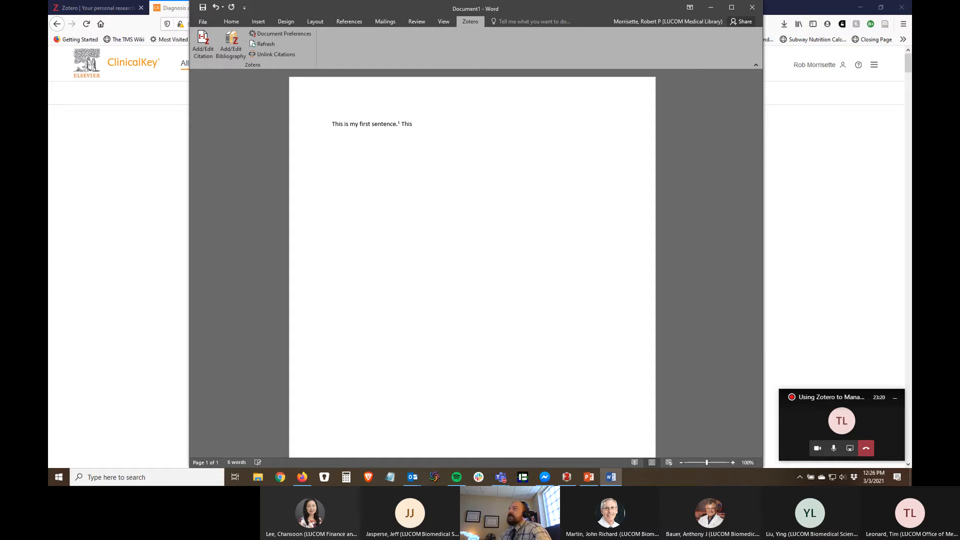
text( is my second senet)
key(BackSpace)
key(BackSpace)
text(tne)
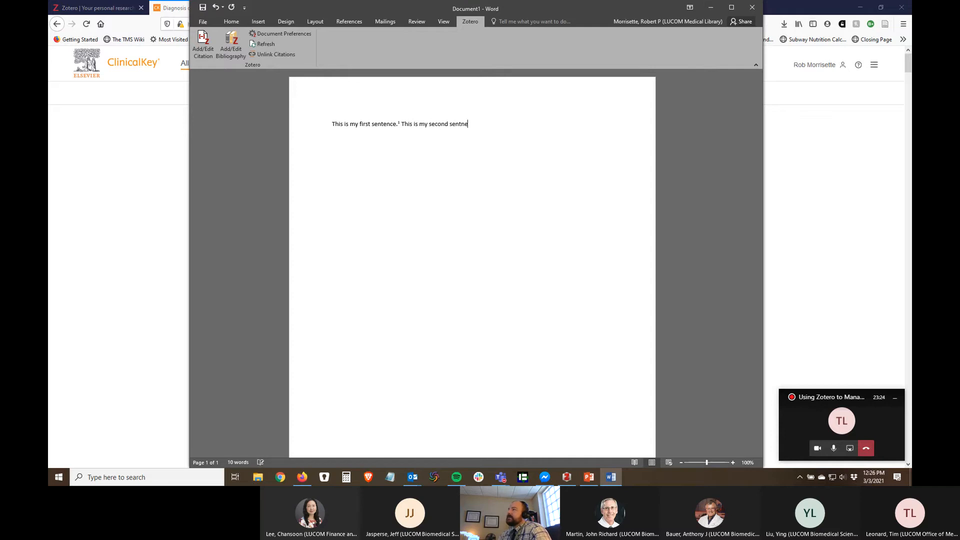
key(BackSpace)
key(BackSpace)
text(ence.)
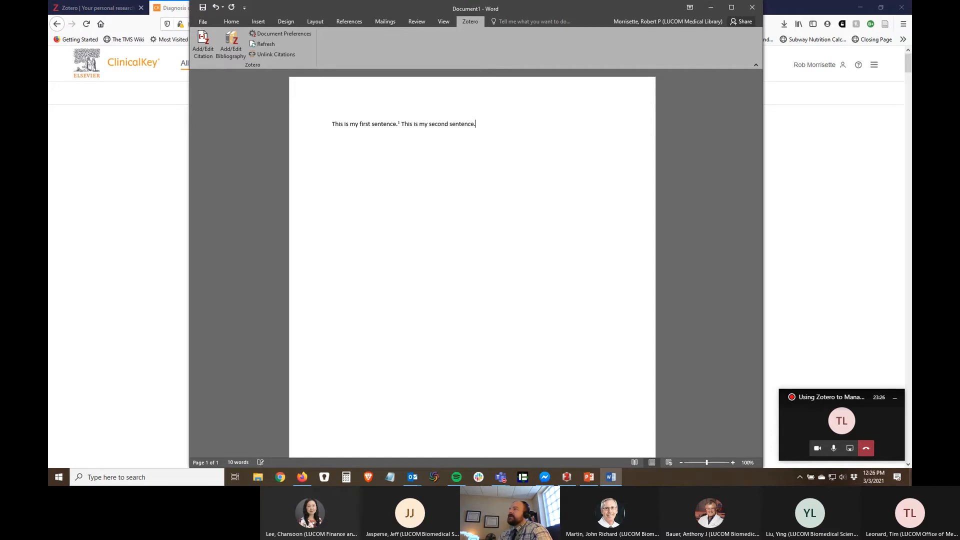
Step: Using Zotero's Classic View, cite "New Findings in Atrial Fibrillation Mechanisms" from pubmed-atrialfibr-set after the second sentence
click(203, 42)
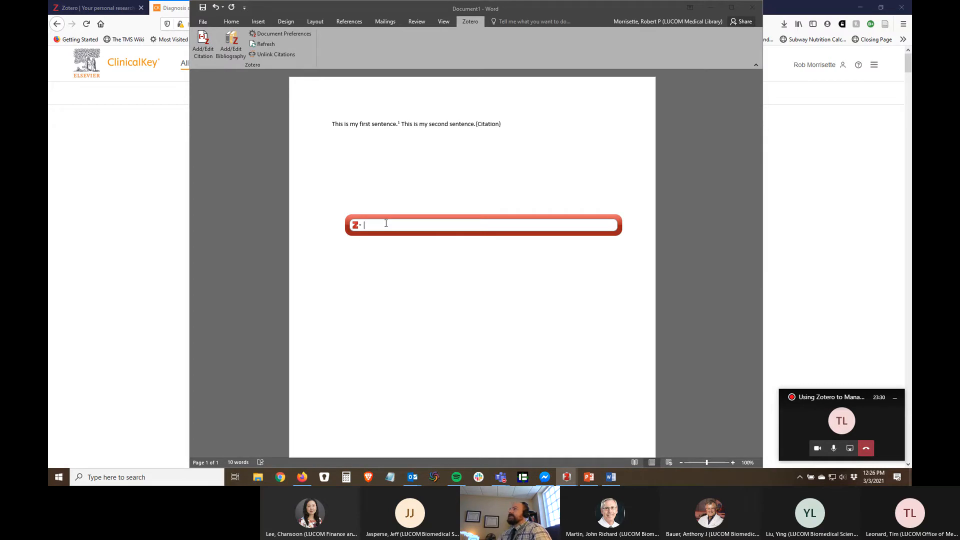
click(359, 226)
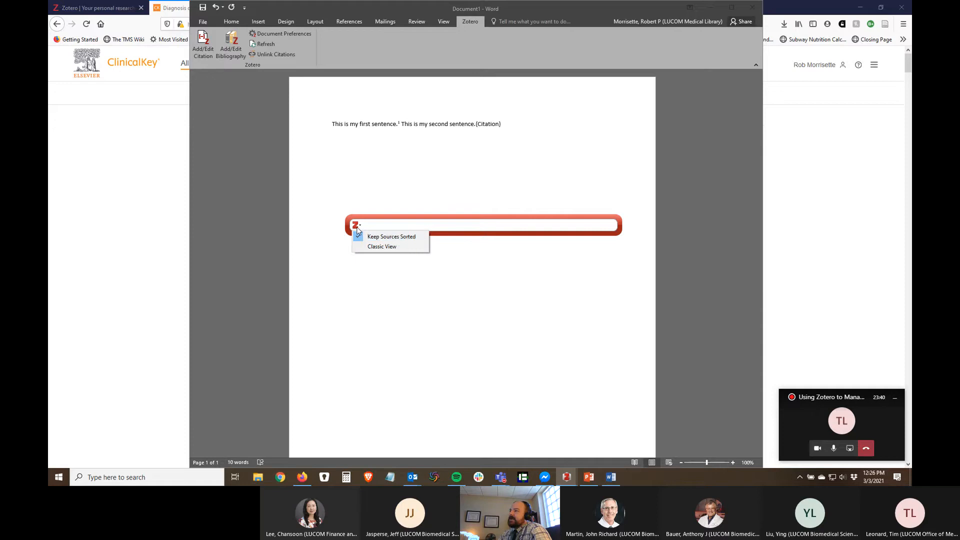
click(383, 248)
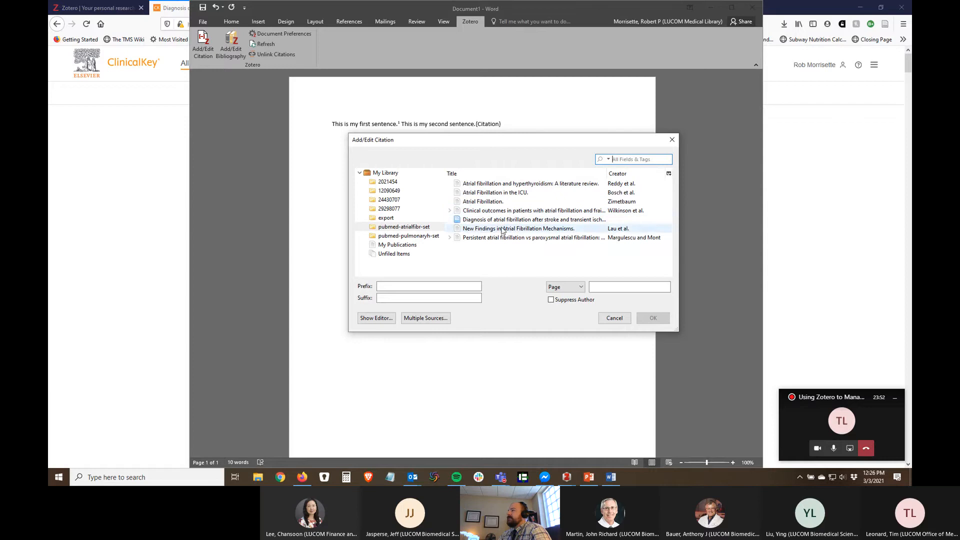
click(398, 221)
click(401, 228)
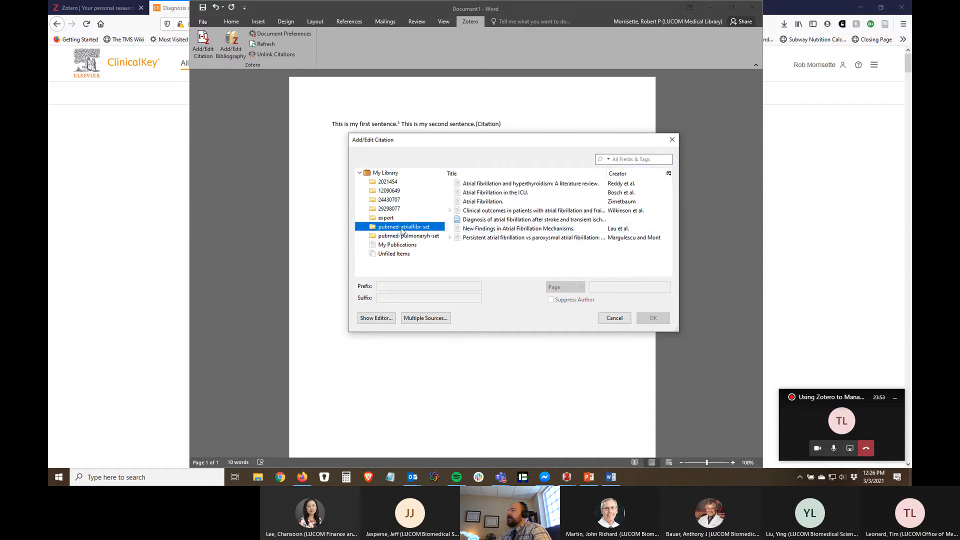
click(495, 229)
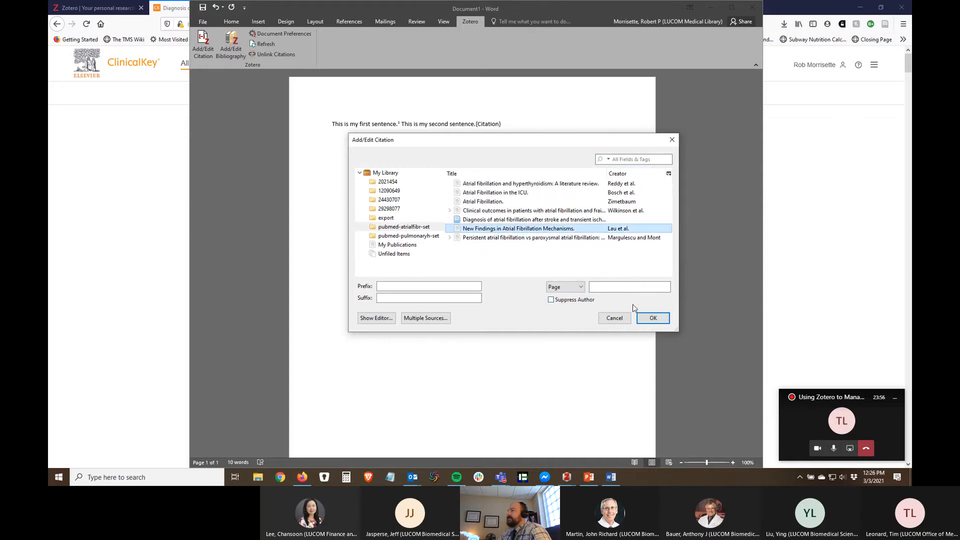
click(653, 318)
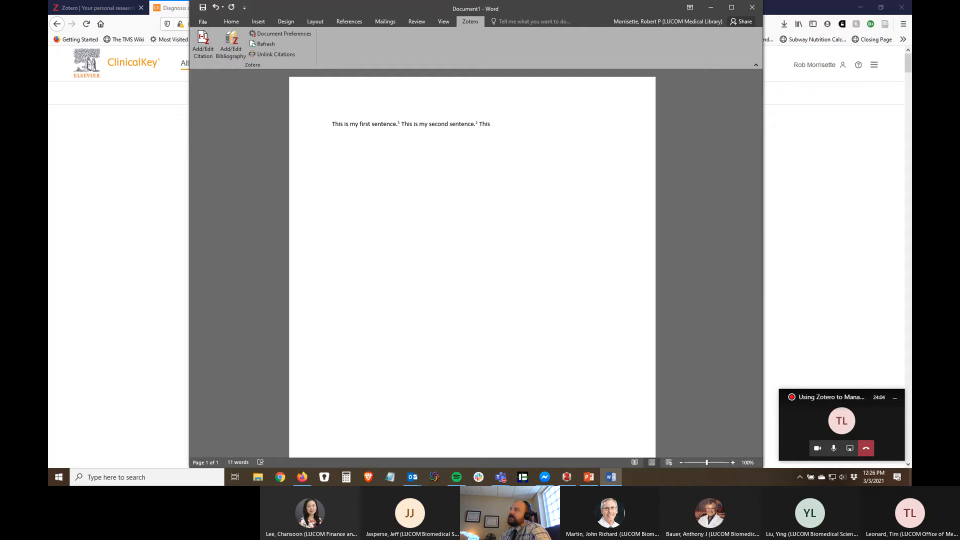
Step: Complete the third sentence so it reads "This is my third sentence."
text(is my thir)
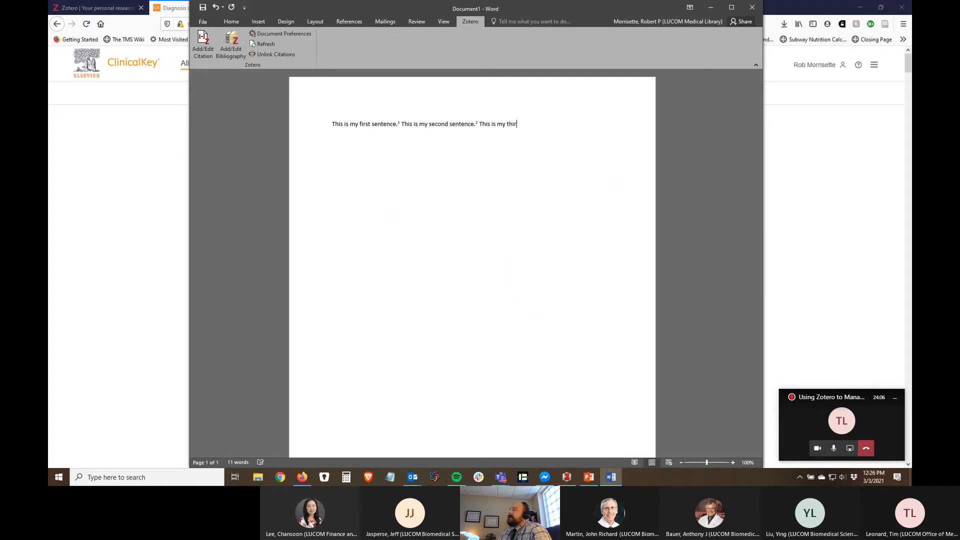
text(d sentenc)
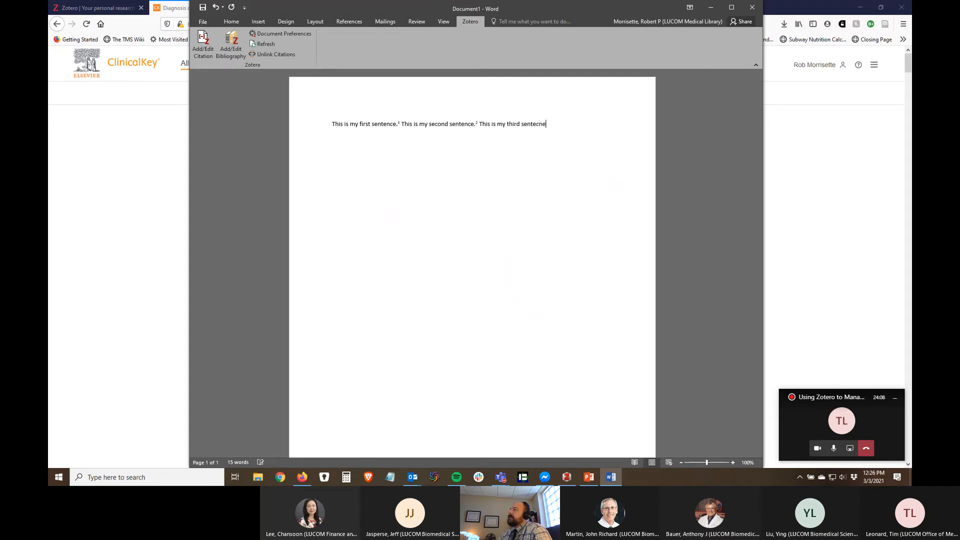
text(e.)
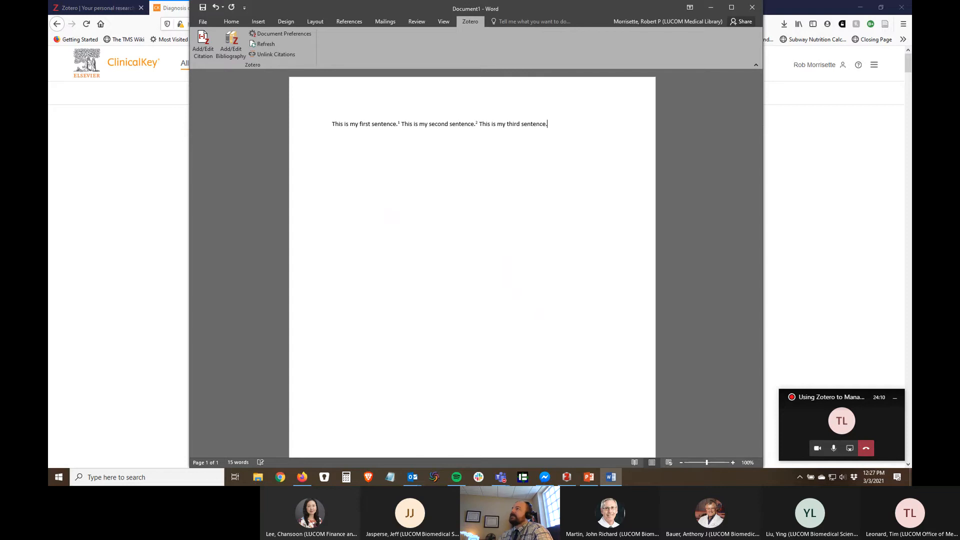
Step: Search the citation bar for "atrial" and cite "Atrial Fibrillation in the ICU" again after the third sentence
click(204, 44)
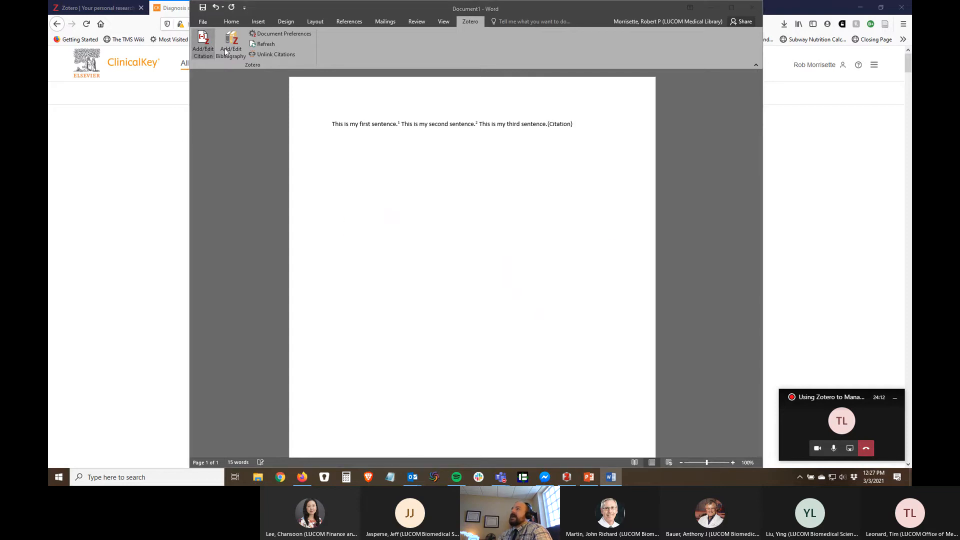
text(afib)
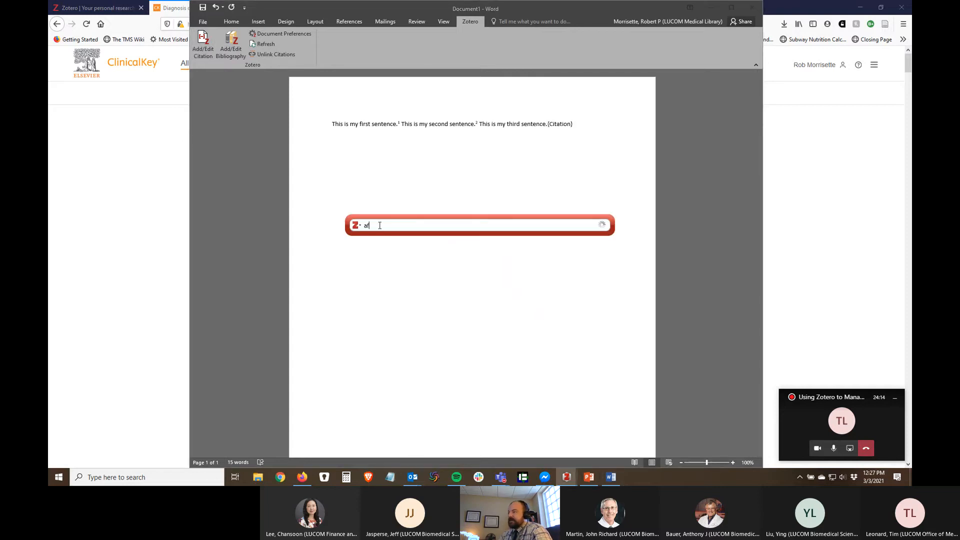
key(BackSpace)
key(BackSpace)
key(BackSpace)
key(BackSpace)
text(atrial)
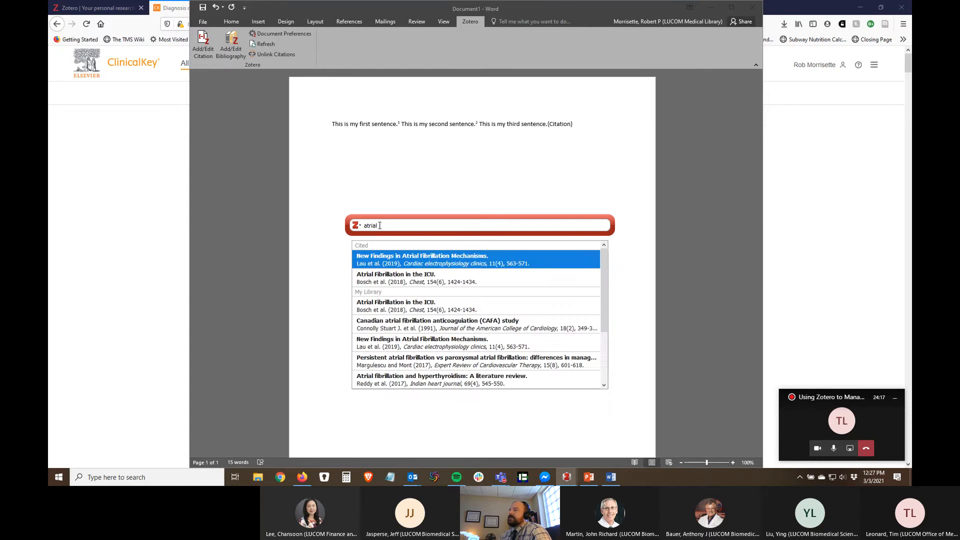
click(411, 306)
key(Return)
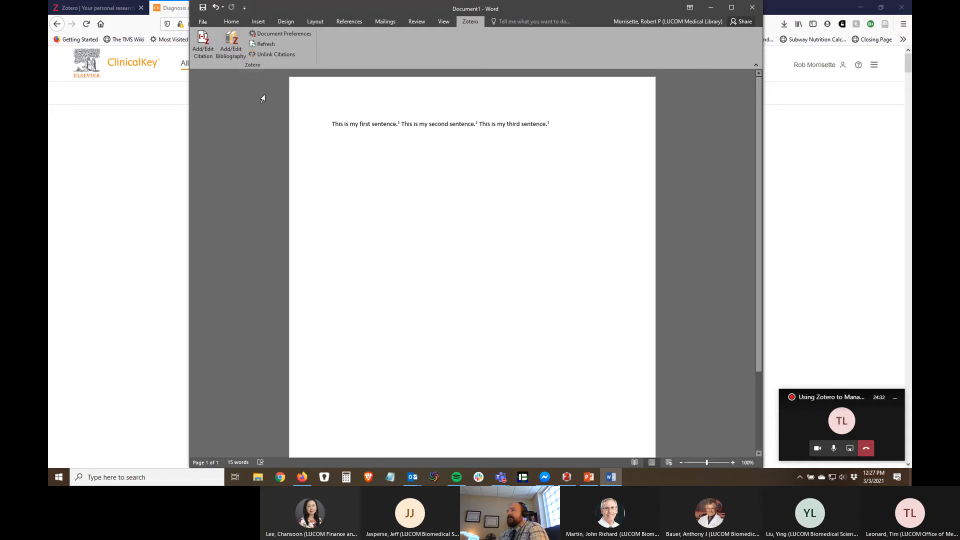
Step: Insert the Zotero bibliography, replacing the third sentence's citation field, and move it down with three line breaks
click(230, 44)
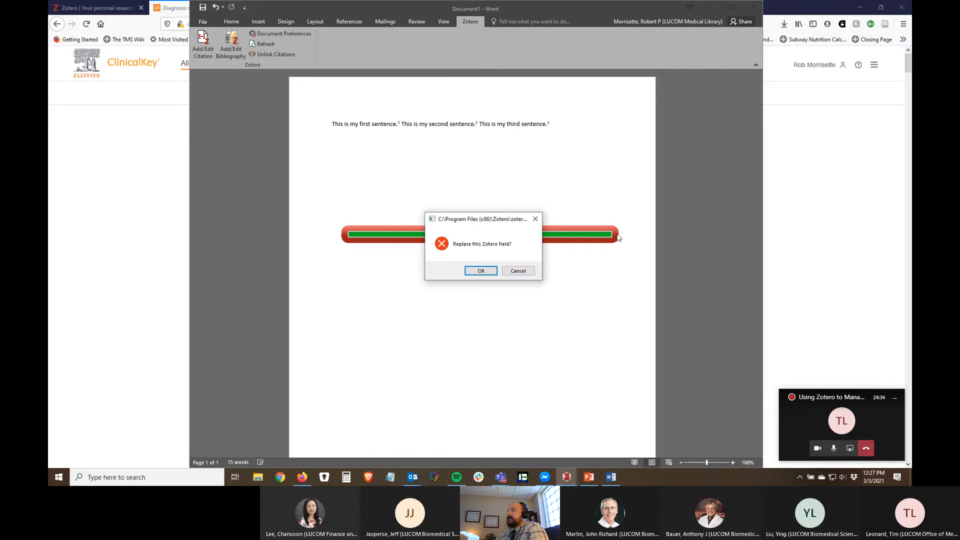
click(491, 273)
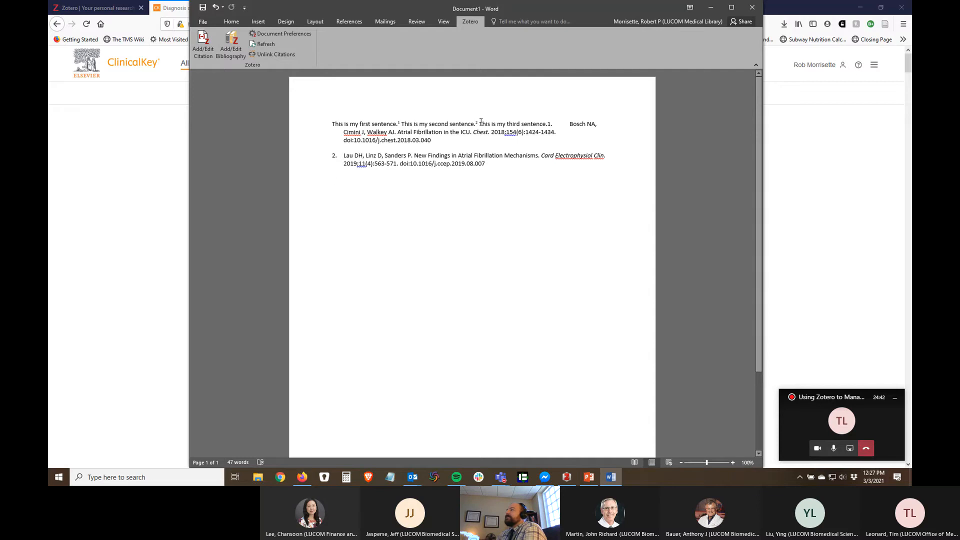
drag(574, 126, 483, 172)
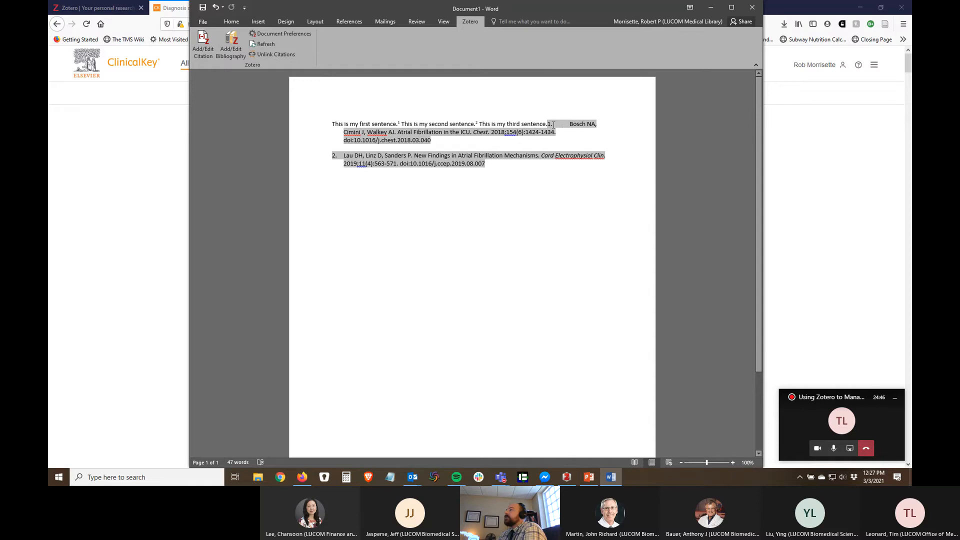
key(Return)
key(Return)
key(Return)
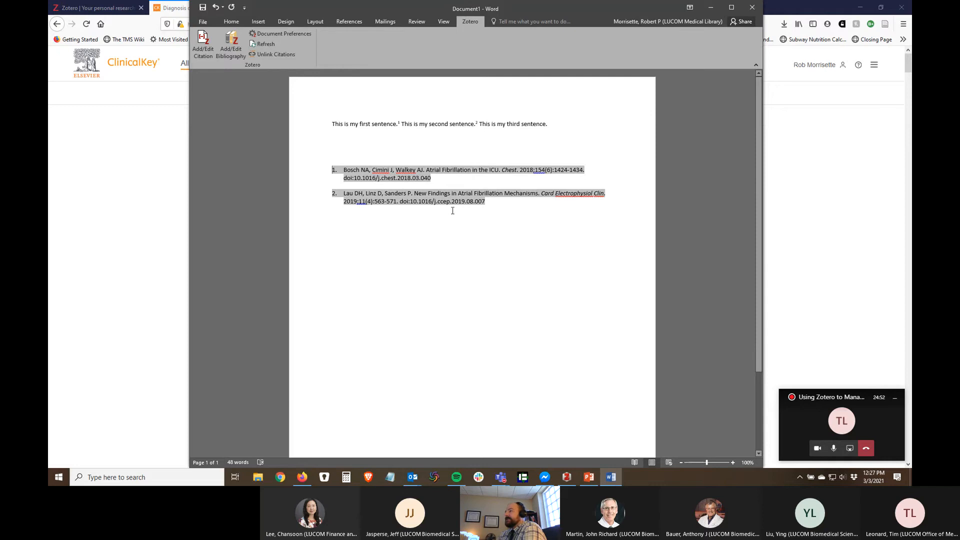
Step: Select the three sentences and the bibliography, and check the references in Zotero's bibliography editor without changing them
click(496, 215)
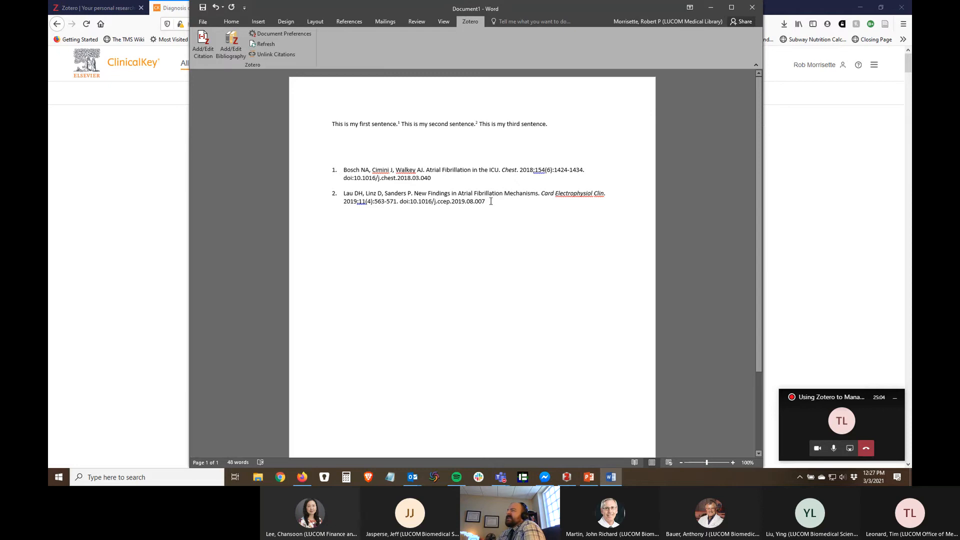
drag(490, 201, 311, 126)
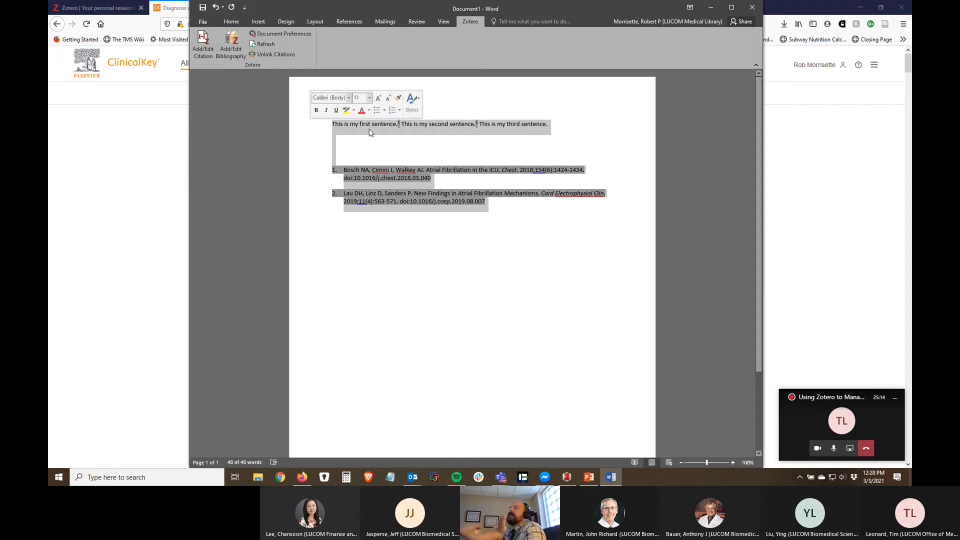
click(232, 43)
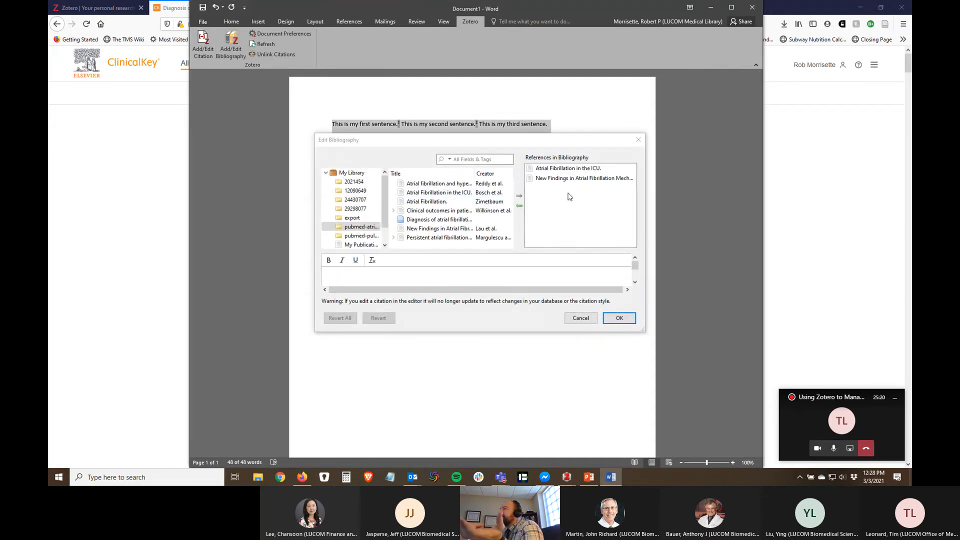
click(625, 316)
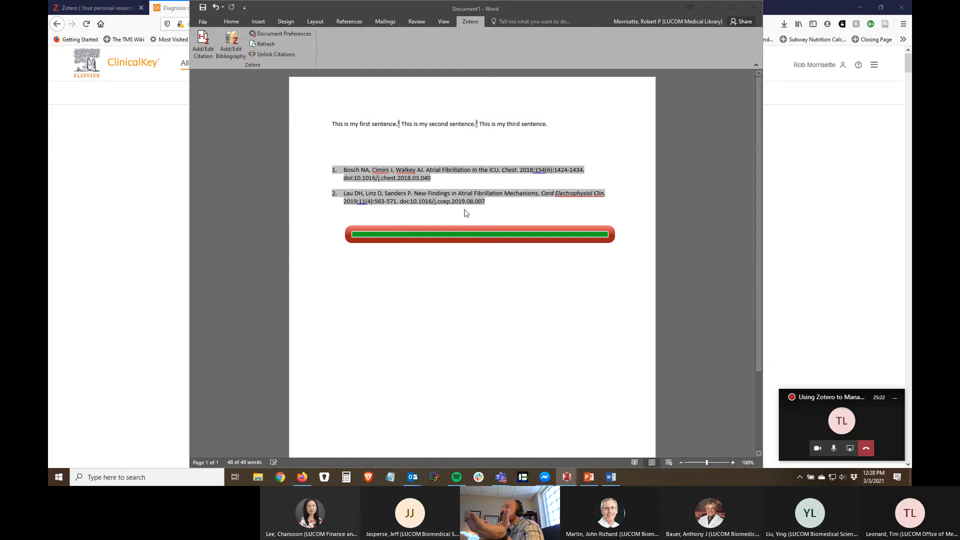
right_click(398, 185)
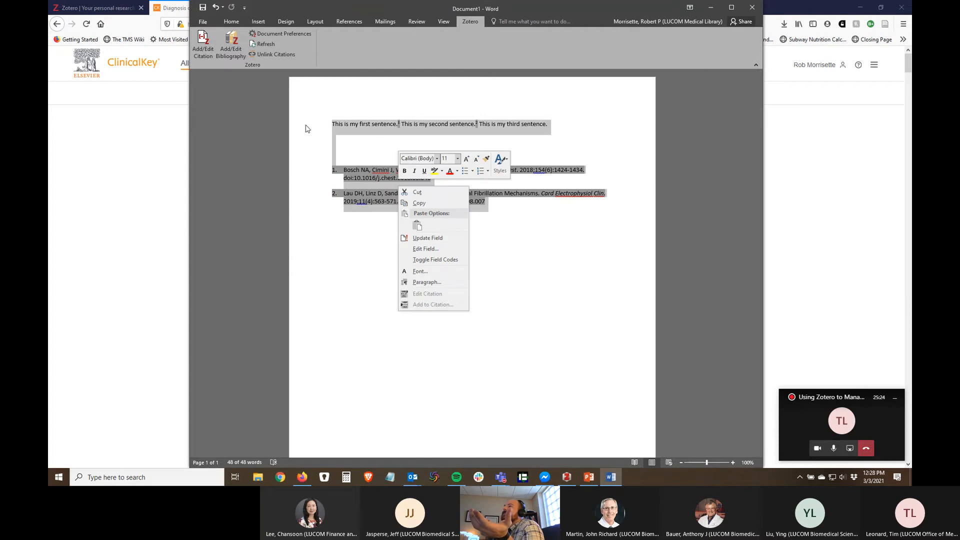
click(278, 35)
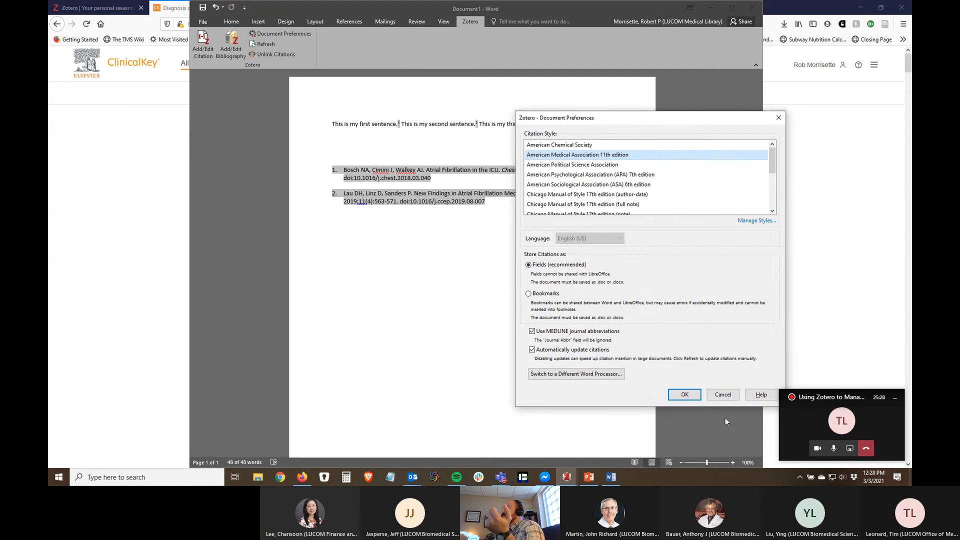
click(723, 394)
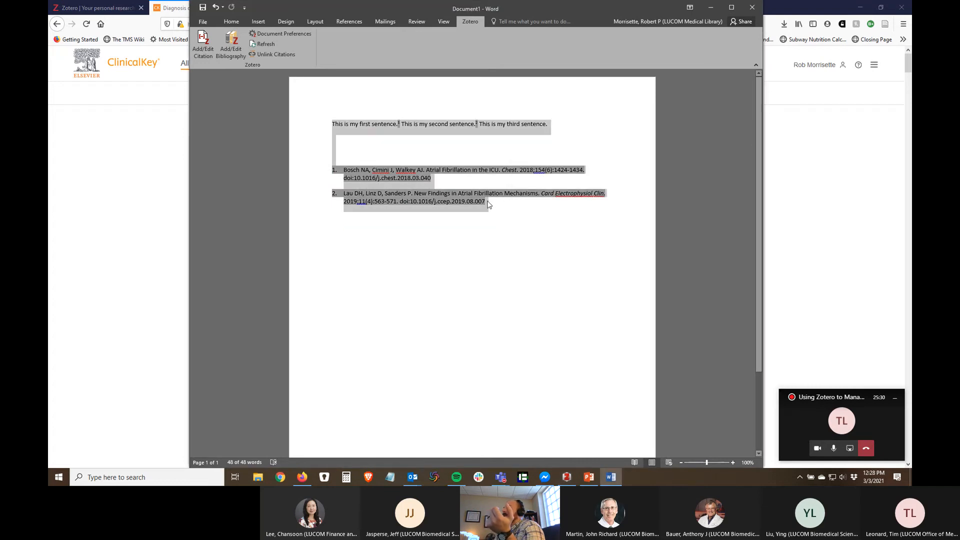
Step: Change the document's Zotero citation style to American Psychological Association (APA) 7th edition
click(273, 34)
click(618, 175)
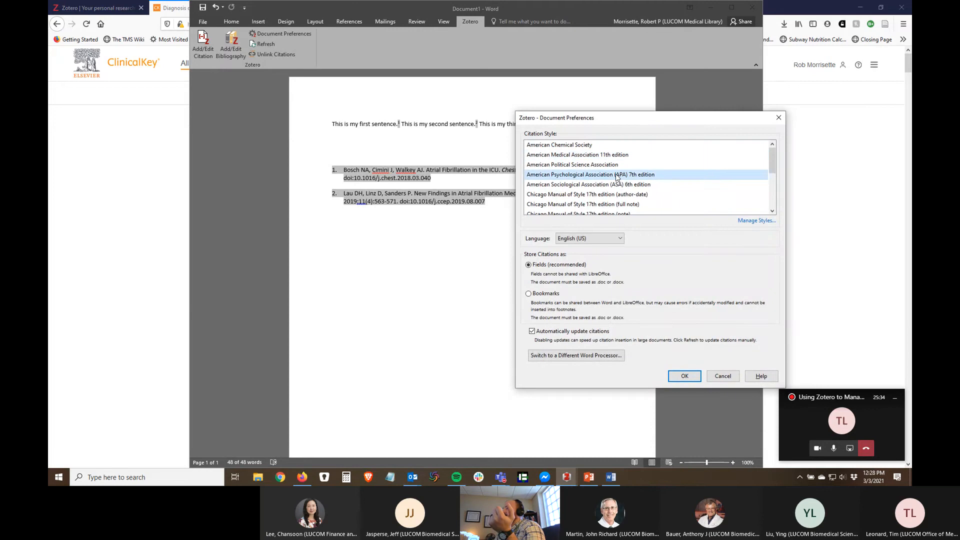
click(684, 375)
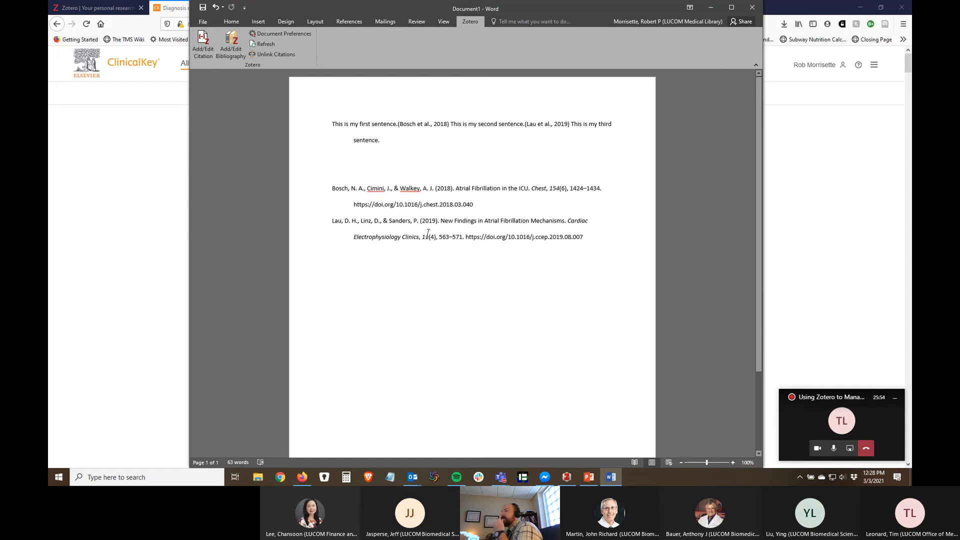
Step: Look through the list of citation styles in Zotero's document preferences
click(281, 34)
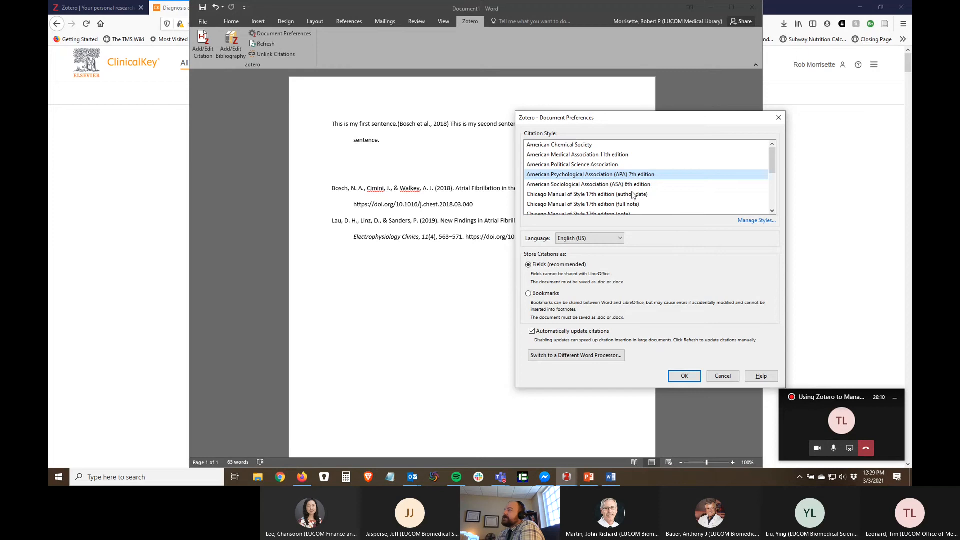
scroll(634, 197, down, 2)
scroll(616, 186, up, 1)
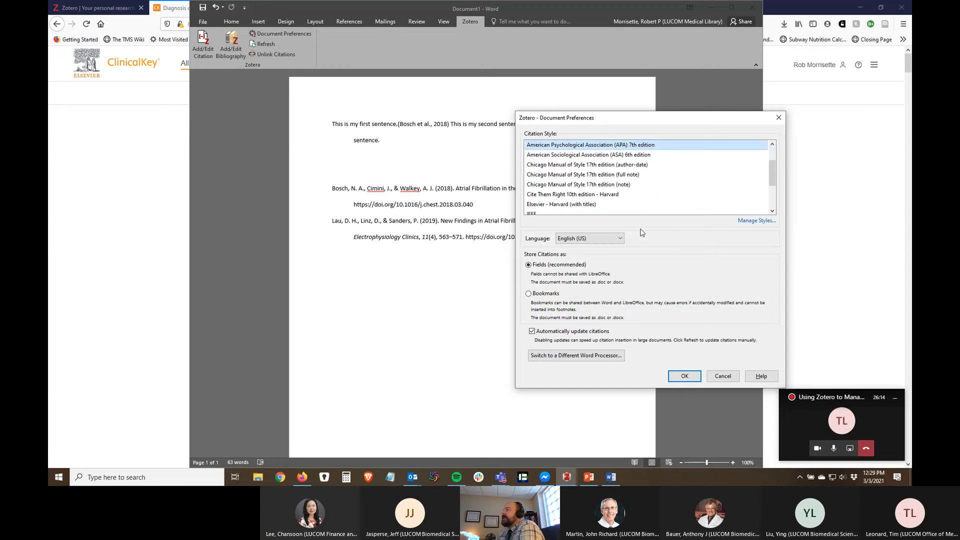
click(755, 225)
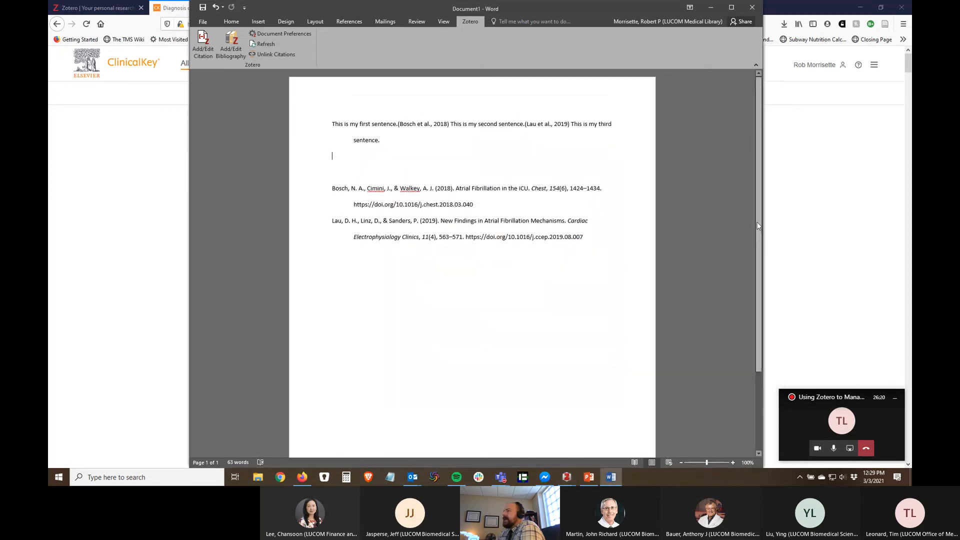
Step: Open Zotero's style manager from the document preferences and review the installed citation styles
click(271, 34)
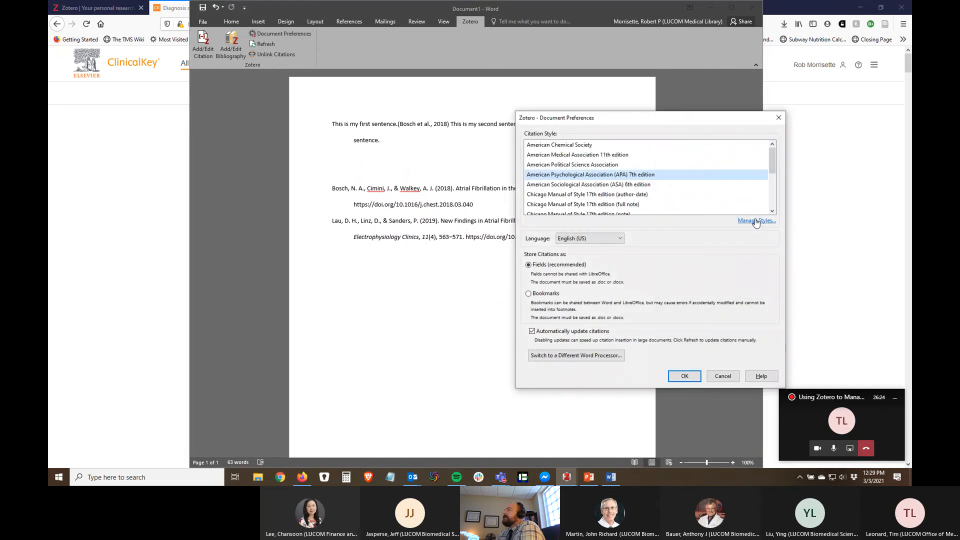
click(755, 221)
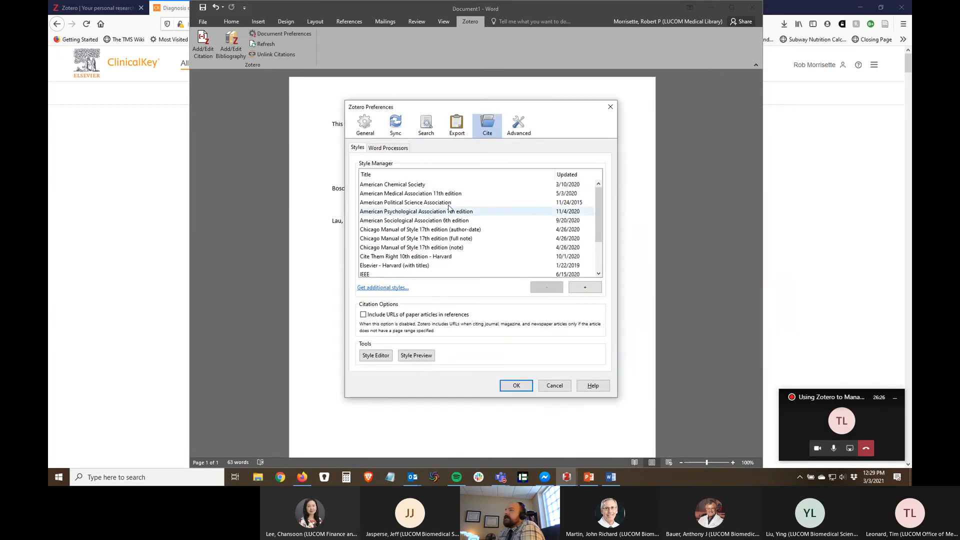
scroll(398, 212, down, 1)
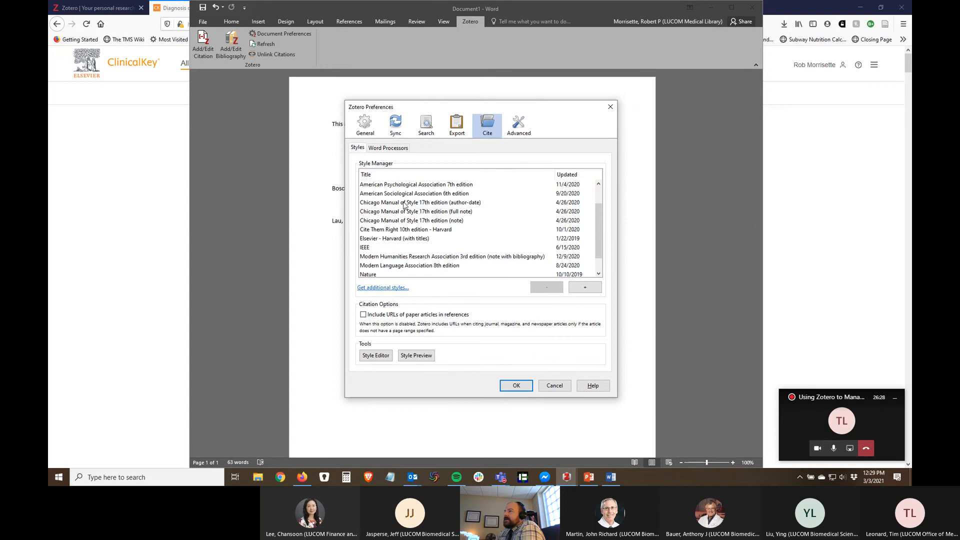
Step: Browse the additional citation styles in the Zotero Style Repository, and close it together with the Zotero preferences
click(382, 289)
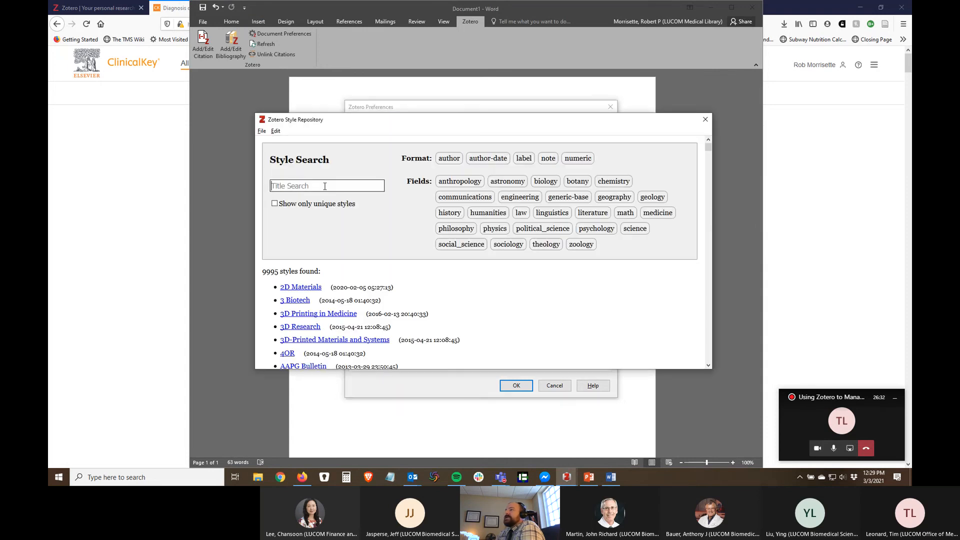
scroll(412, 296, down, 3)
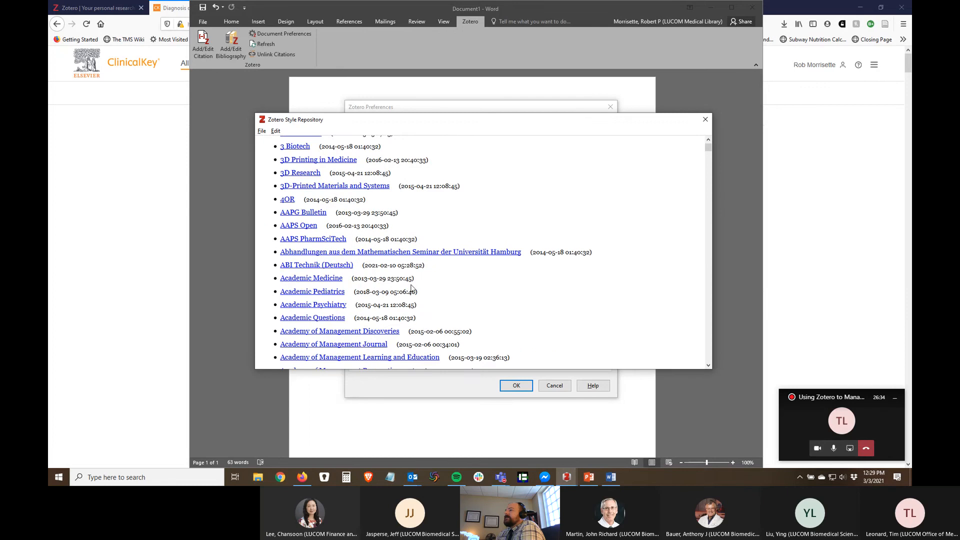
scroll(411, 288, down, 2)
scroll(413, 280, up, 5)
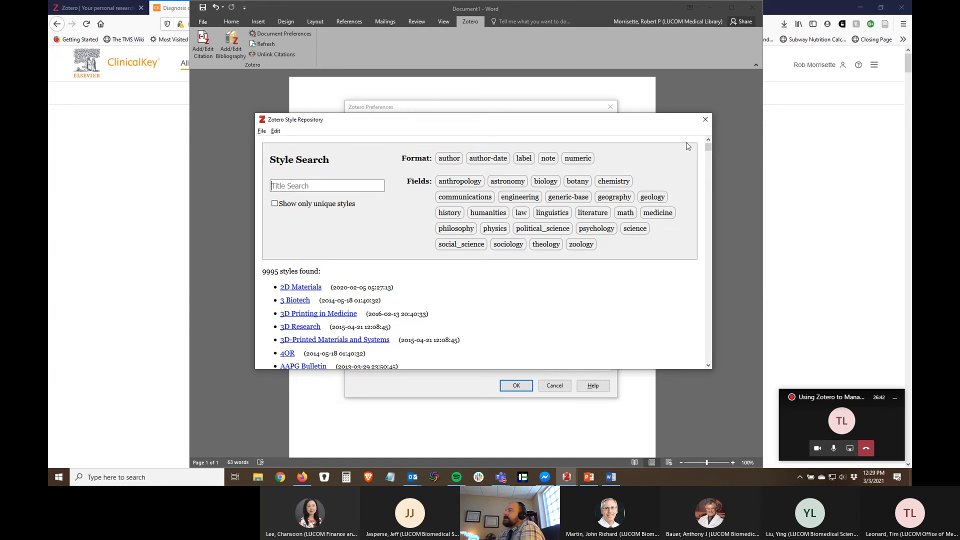
click(704, 122)
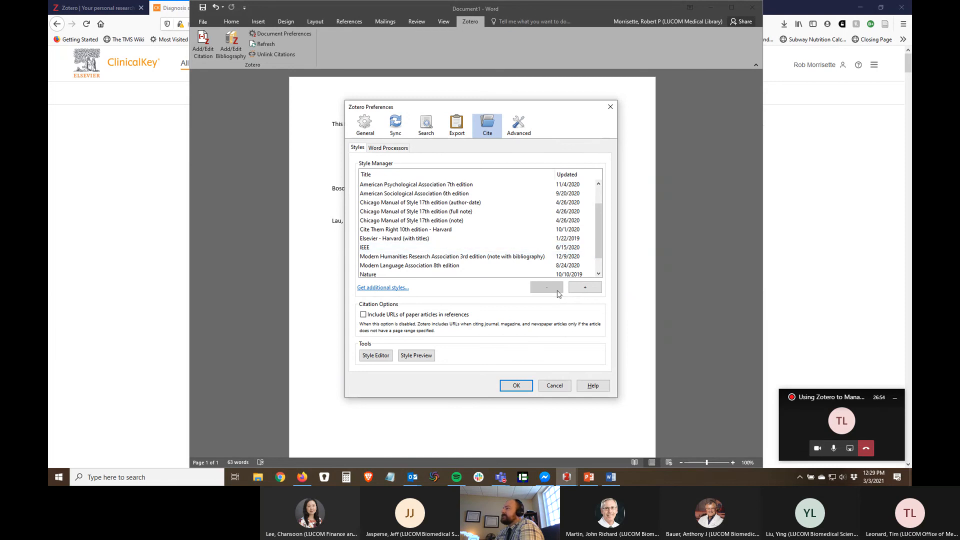
click(611, 108)
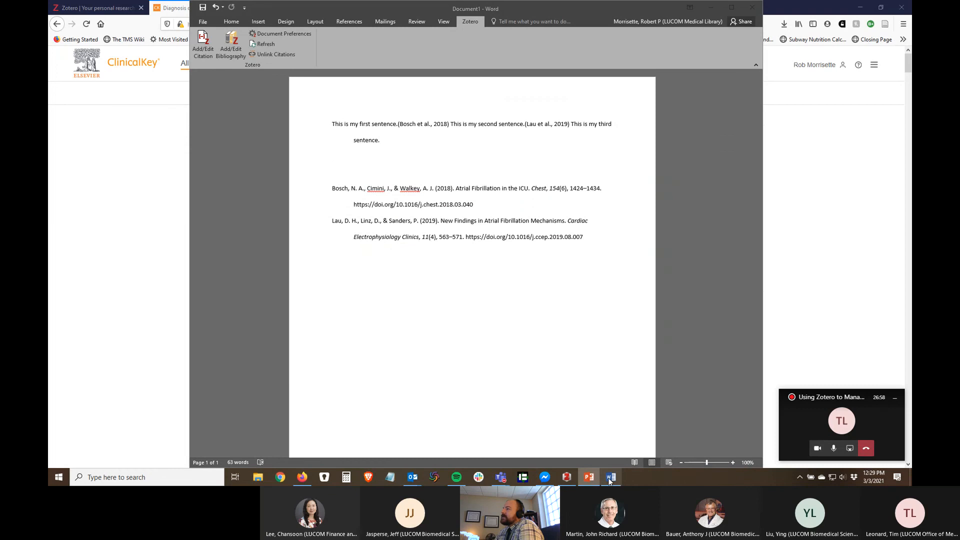
Step: Switch to the PowerPoint presentation "Using Zotero to Manage Citations" and show slide 3 with the contact details
click(589, 477)
click(138, 257)
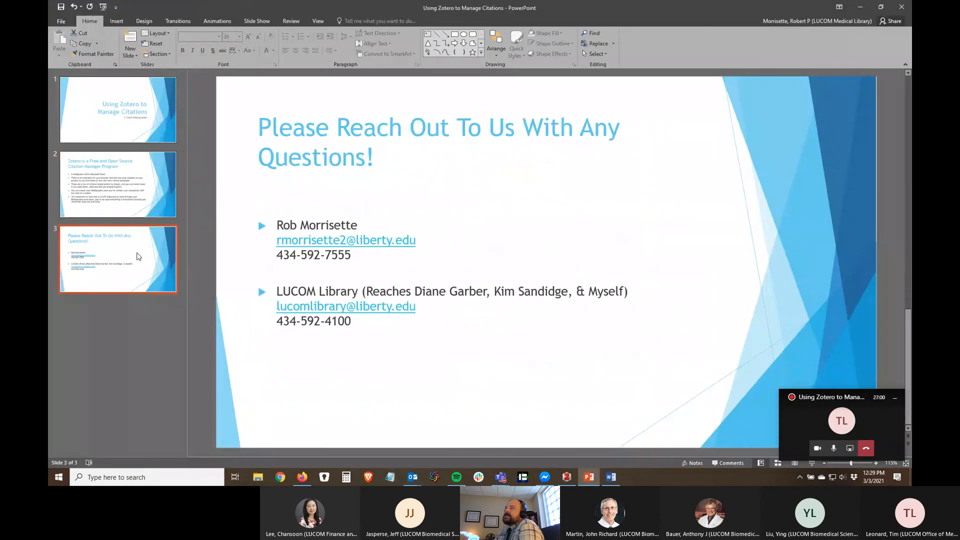